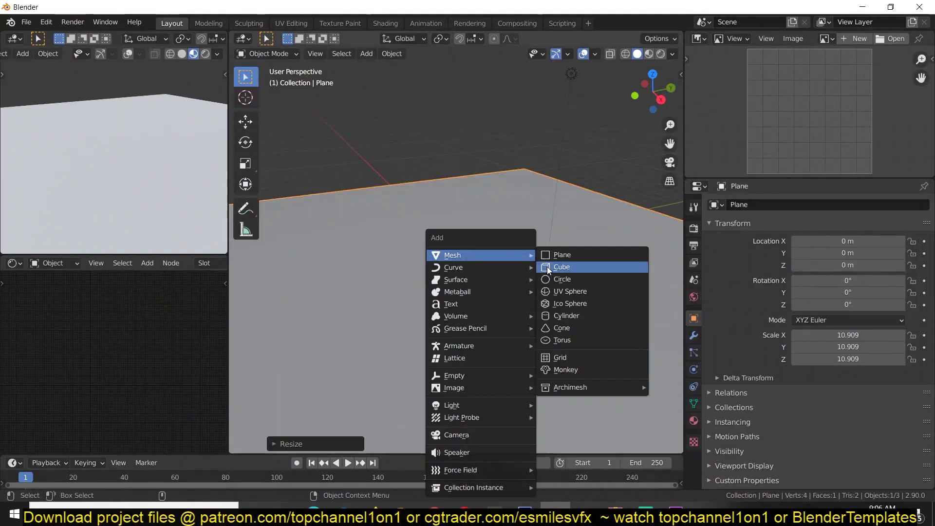
pyautogui.click(607, 268)
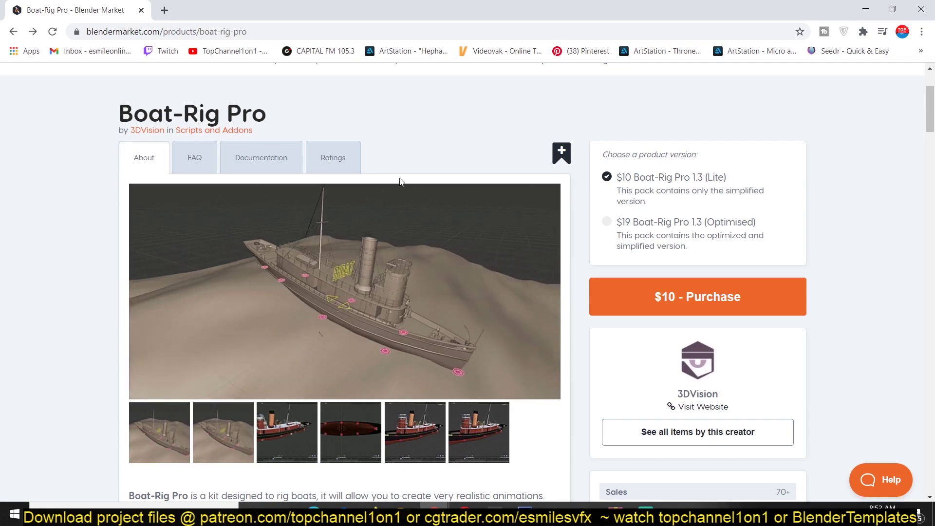
# - Look through the Boat-Rig Pro product page down to its list of optimized-version features
pyautogui.scroll(-2, 385, 164)
pyautogui.scroll(-12, 385, 164)
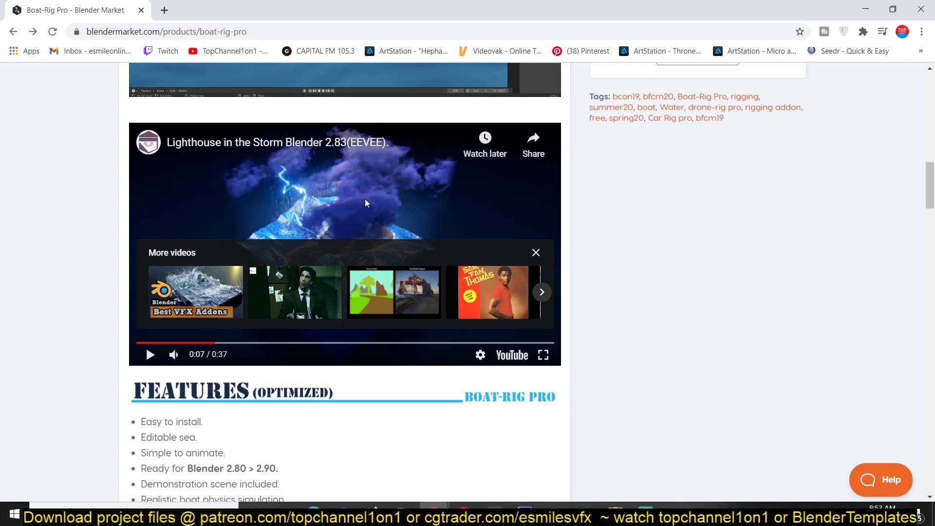
pyautogui.scroll(-5, 172, 234)
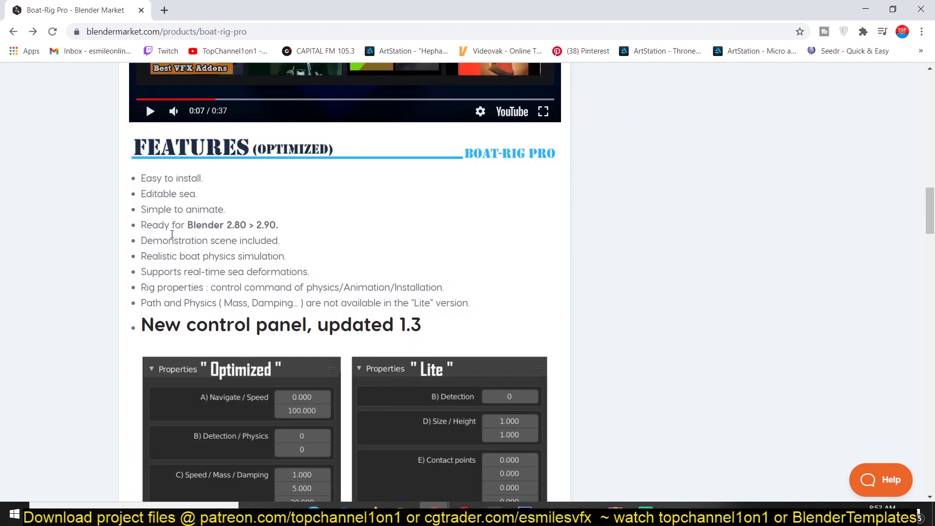
# - Switch to the Blender window with the Boat-Rig Pro 1.3b Optimized sample scene and inspect the rigged cargo boat
pyautogui.click(555, 509)
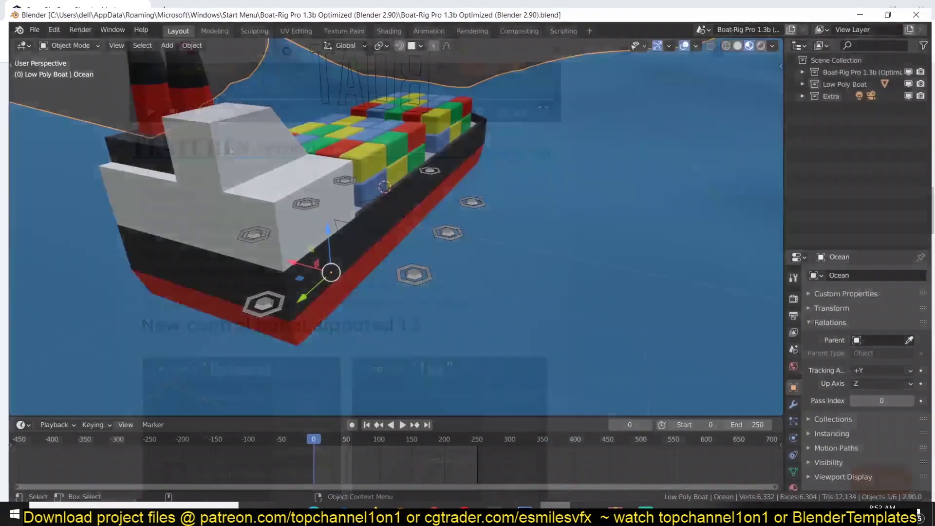
pyautogui.scroll(-6, 440, 145)
pyautogui.scroll(-3, 439, 148)
pyautogui.scroll(10, 474, 188)
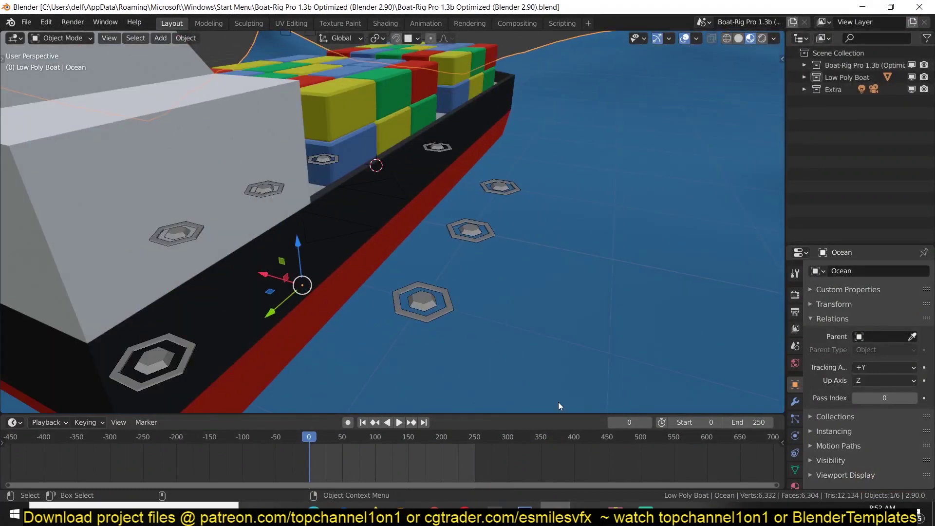
# - Switch to the empty Blender scene and search the add-ons in Preferences for "boa"
pyautogui.hotkey('alt', 'Tab')
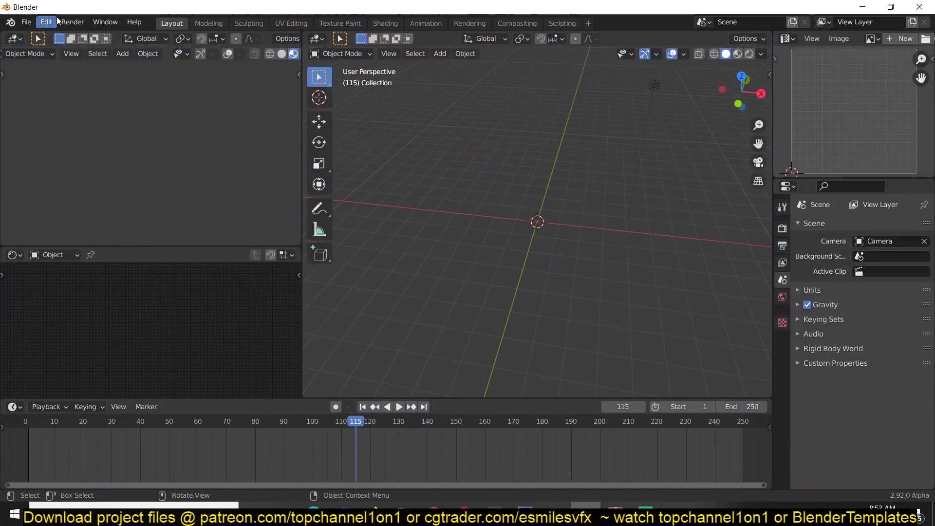
pyautogui.click(57, 21)
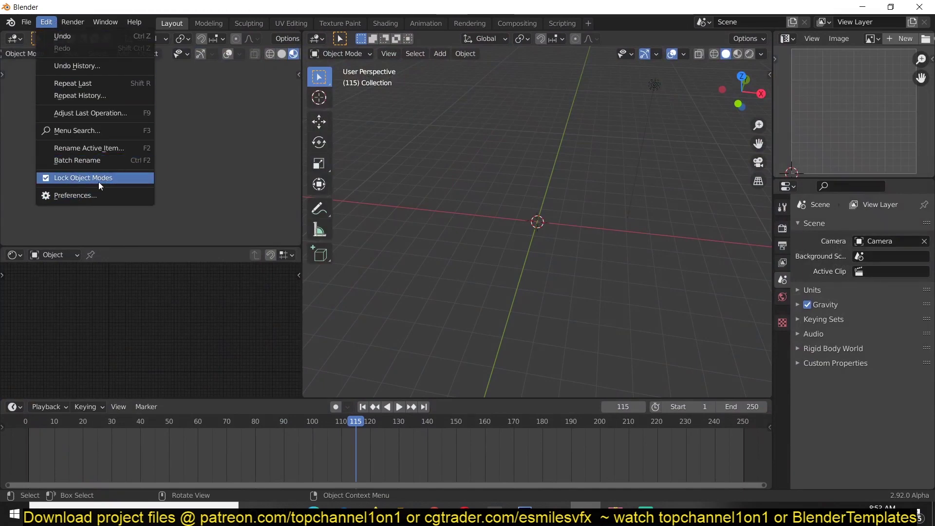
pyautogui.click(76, 195)
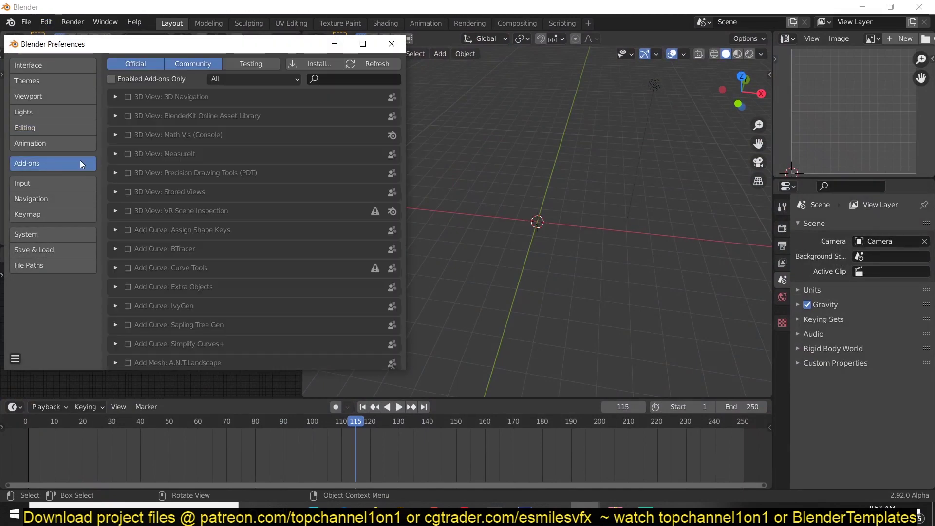
pyautogui.write('boa')
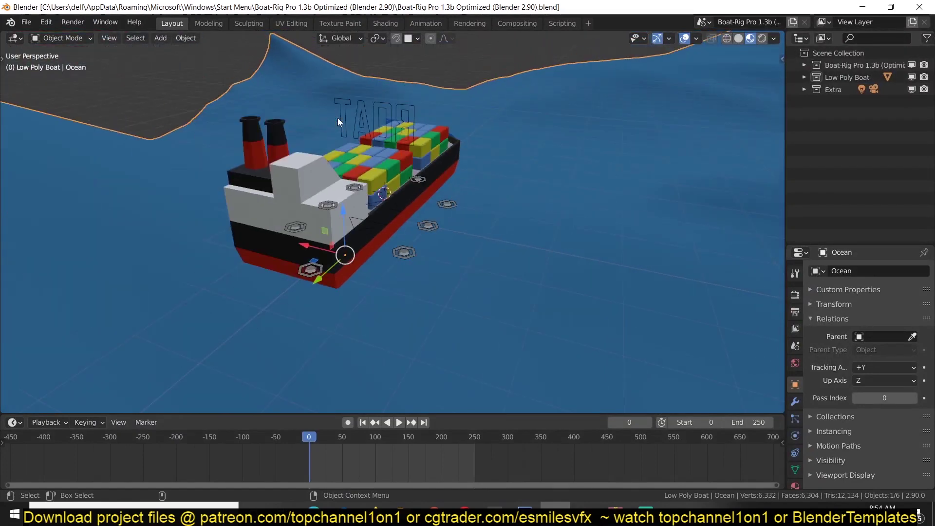
# - Try moving the boat rig armature freely in the Boat-Rig Pro sample scene
pyautogui.scroll(-5, 338, 118)
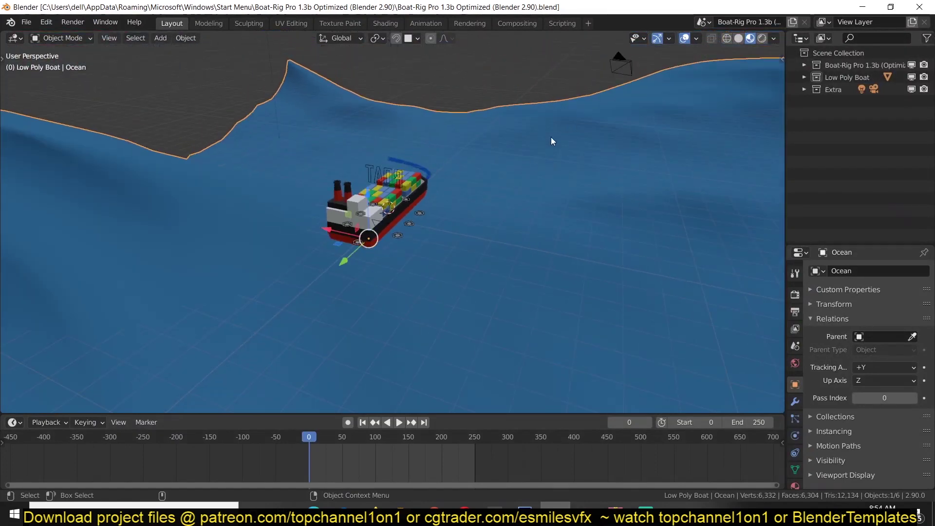
pyautogui.scroll(4, 478, 198)
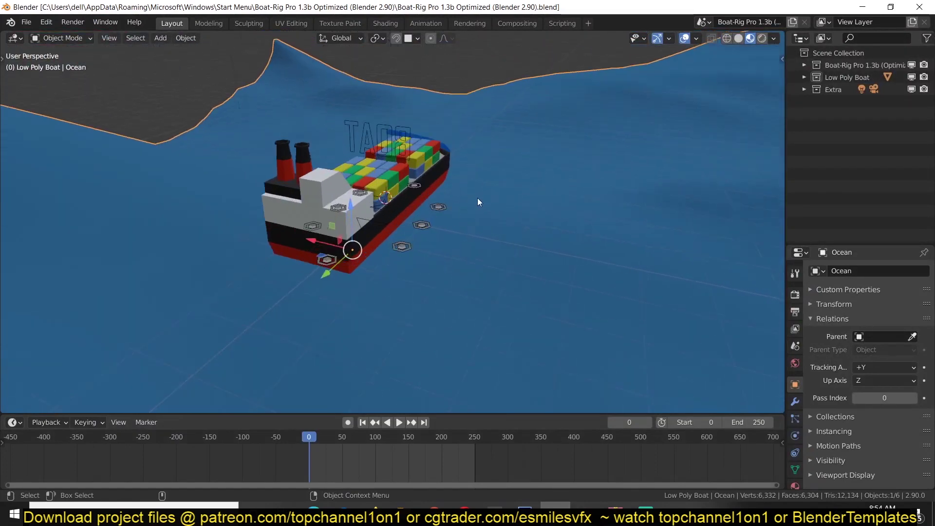
pyautogui.click(428, 226)
pyautogui.press('g')
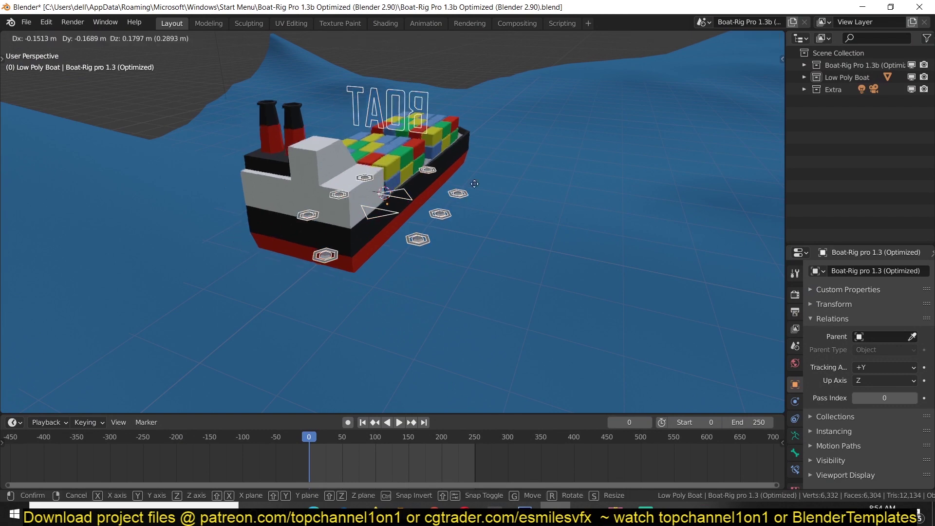
pyautogui.rightClick(432, 180)
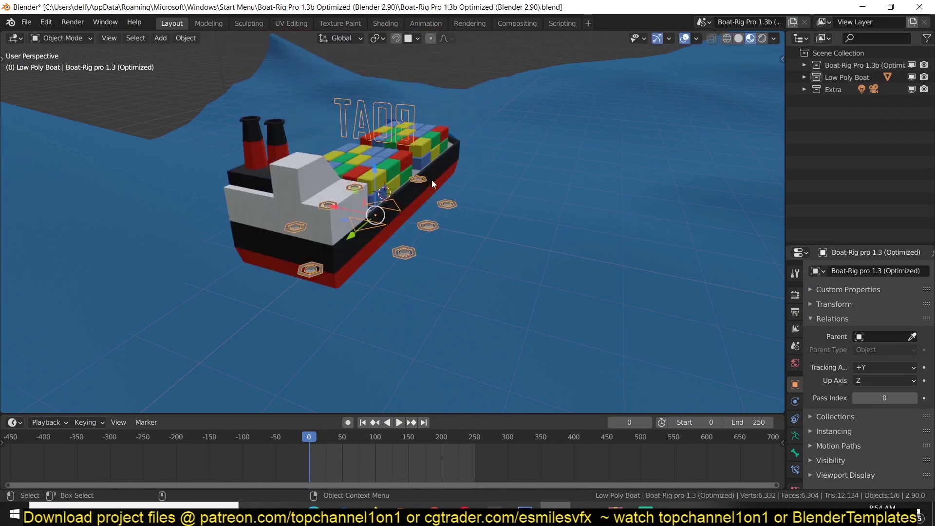
# - Try moving the Large Boat mesh on its own, away from the rig's contact points
pyautogui.click(355, 154)
pyautogui.press('g')
pyautogui.rightClick(399, 182)
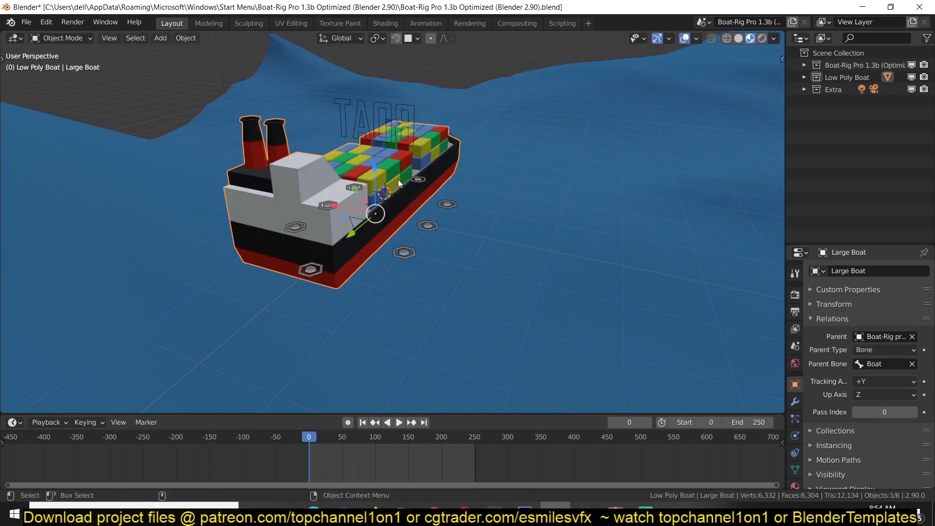
pyautogui.moveTo(424, 183); pyautogui.dragTo(368, 185, button='middle')
pyautogui.press('g')
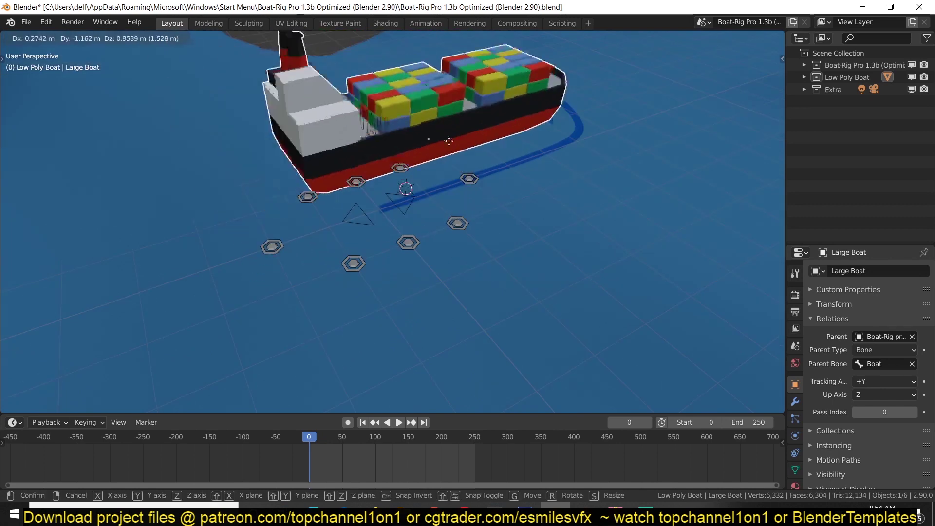
pyautogui.rightClick(459, 224)
# - Copy the boat rig and the Ocean object from the sample scene and paste them into the empty Blender scene
pyautogui.scroll(-3, 459, 225)
pyautogui.click(429, 225)
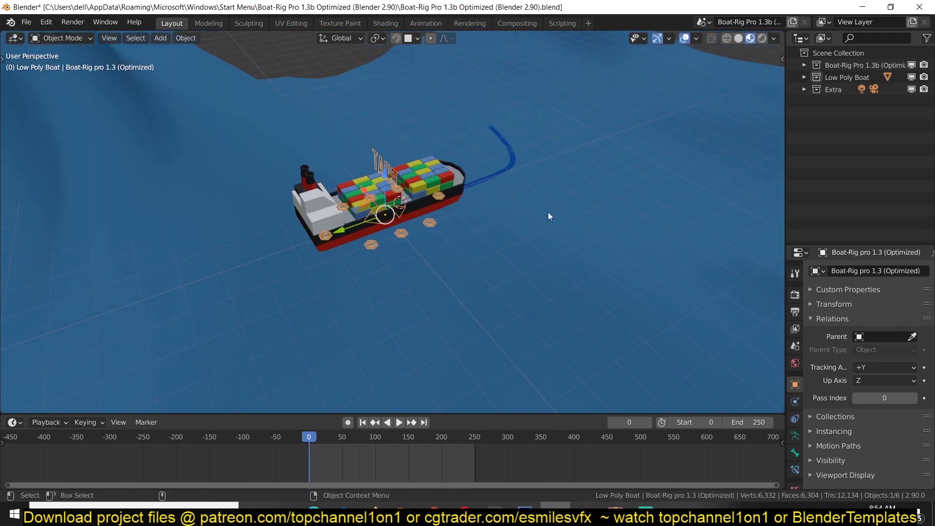
pyautogui.click(592, 197)
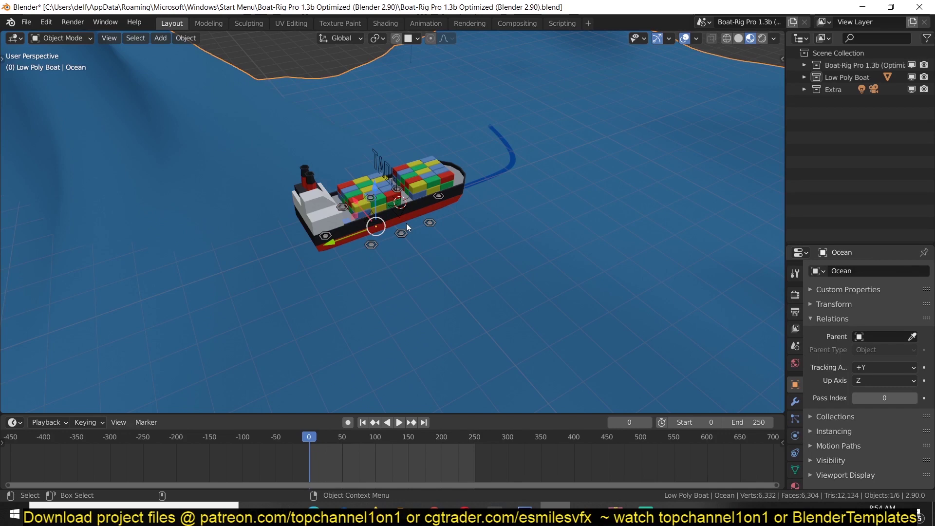
pyautogui.click(425, 227)
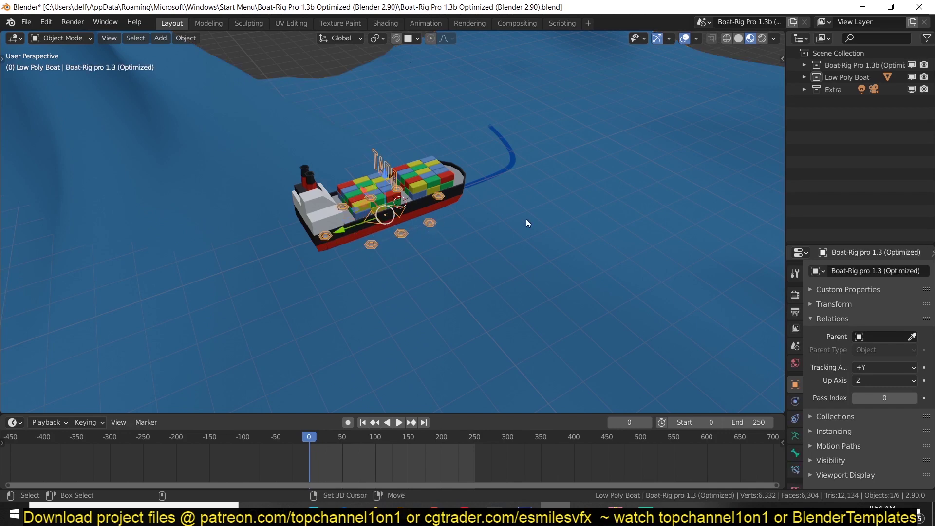
pyautogui.keyDown('shift'); pyautogui.click(545, 222); pyautogui.keyUp('shift')
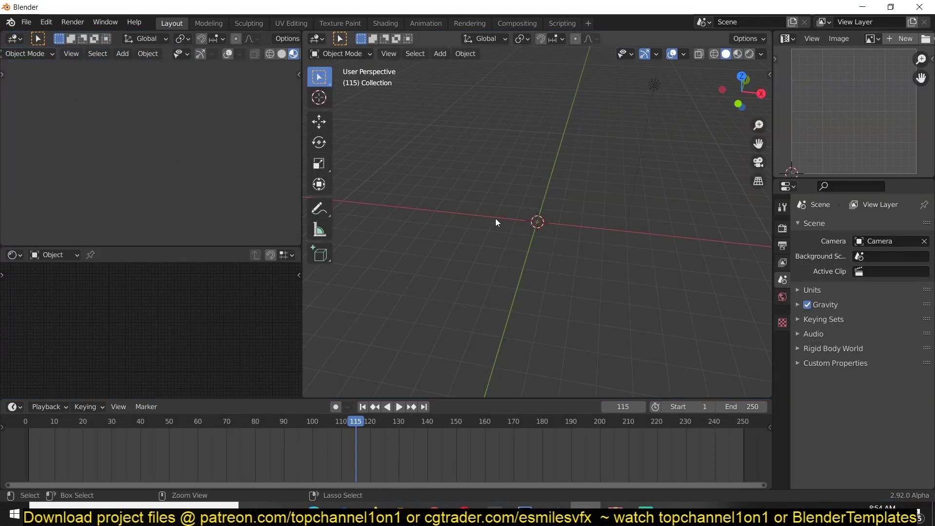
pyautogui.hotkey('ctrl', 'v')
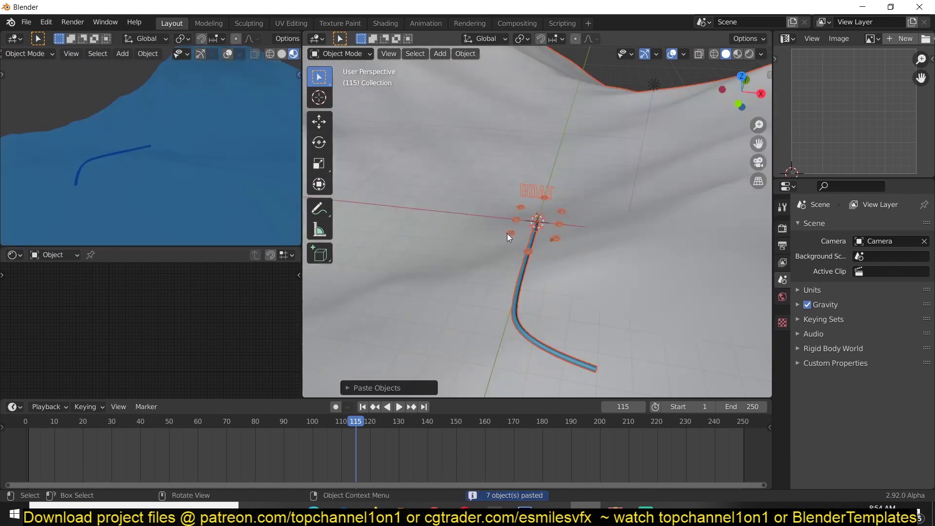
# - Play the timeline to check the pasted ocean's wave animation, and stop at frame 164
pyautogui.moveTo(548, 239); pyautogui.dragTo(475, 226, button='middle')
pyautogui.press('space')
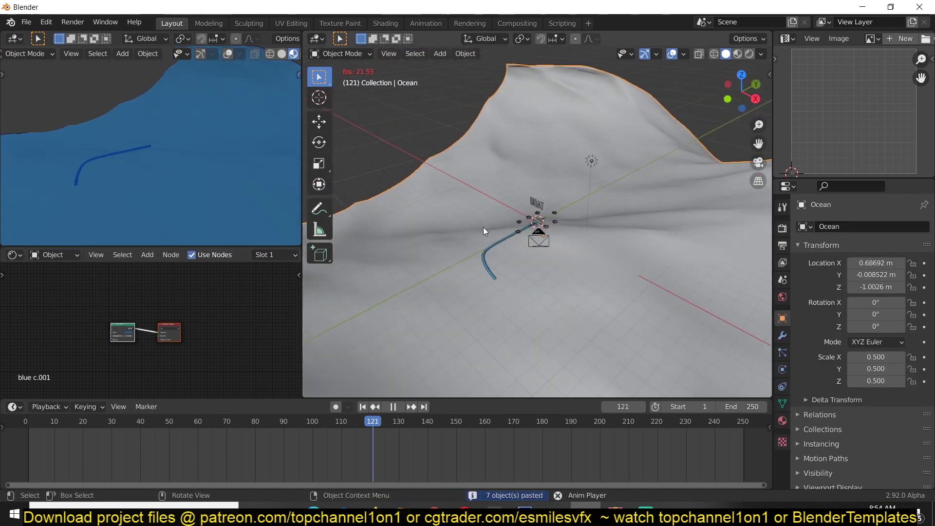
pyautogui.press('space')
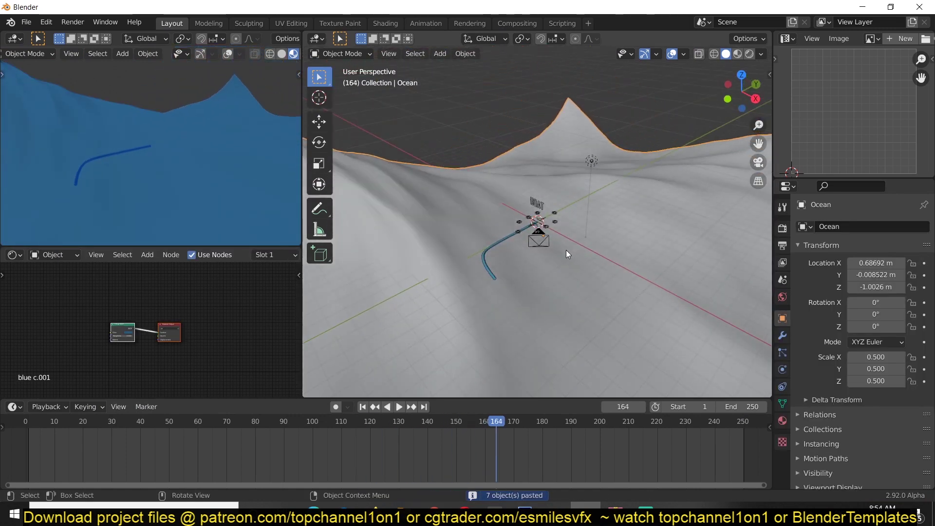
# - Add a cube at the boat rig and scale it down to about 0.744
pyautogui.scroll(6, 566, 250)
pyautogui.click(579, 240)
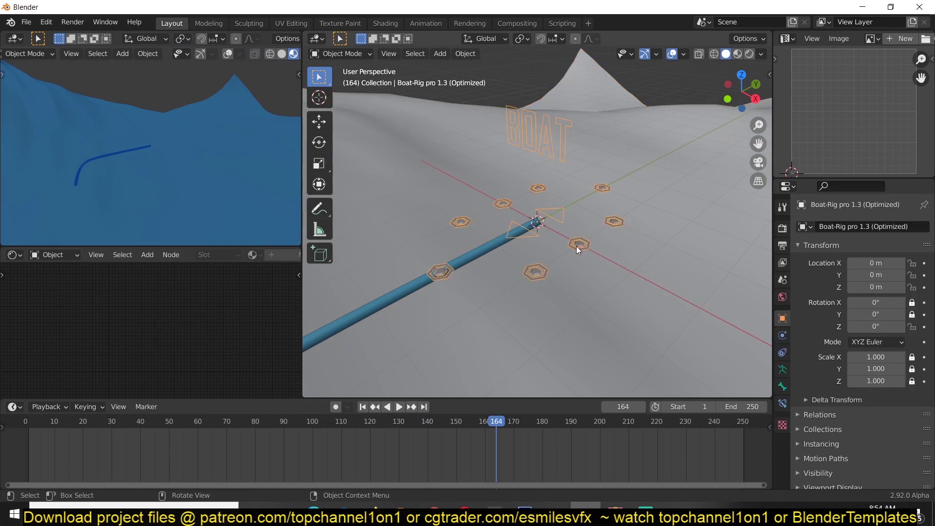
pyautogui.hotkey('shift', 'a')
pyautogui.moveTo(518, 214)
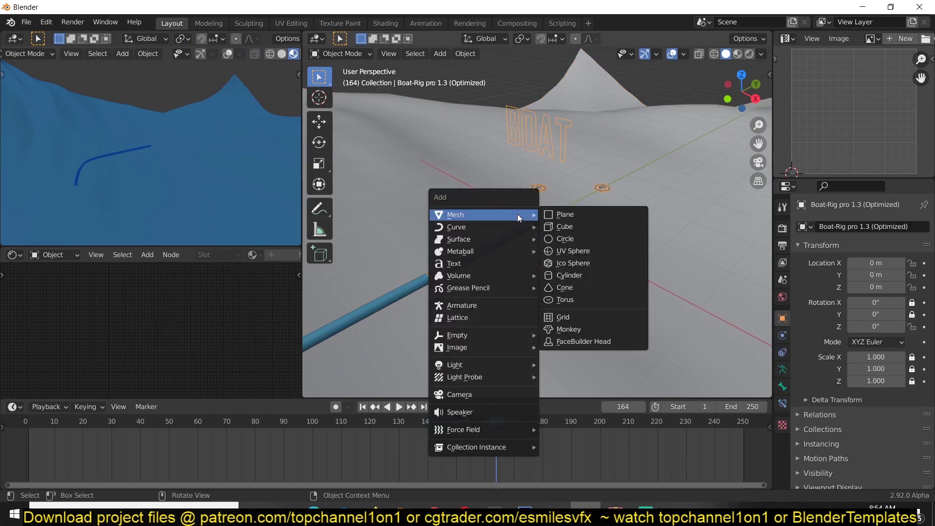
pyautogui.click(594, 228)
pyautogui.press('s')
pyautogui.click(589, 229)
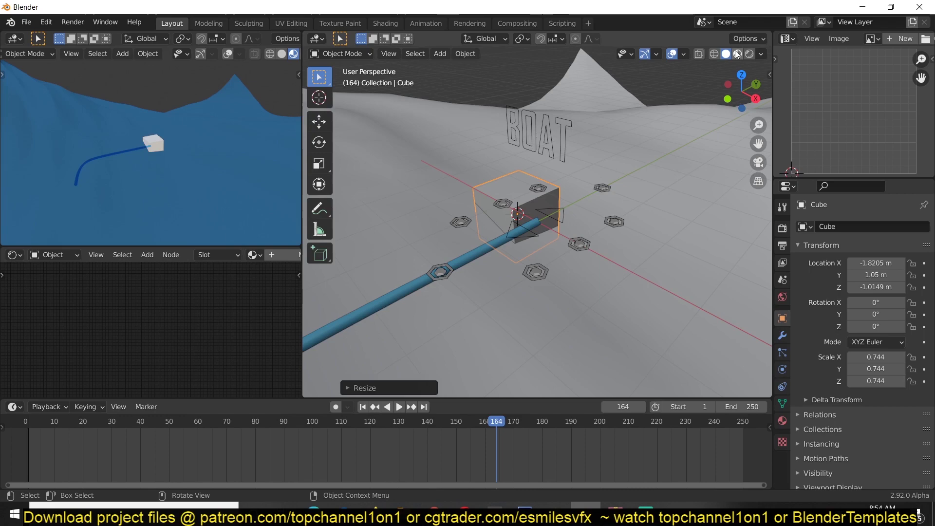
# - Set the viewport shading colour to Random and stretch the cube lengthwise over the rig to a Y scale of about 2.5
pyautogui.click(767, 53)
pyautogui.click(763, 219)
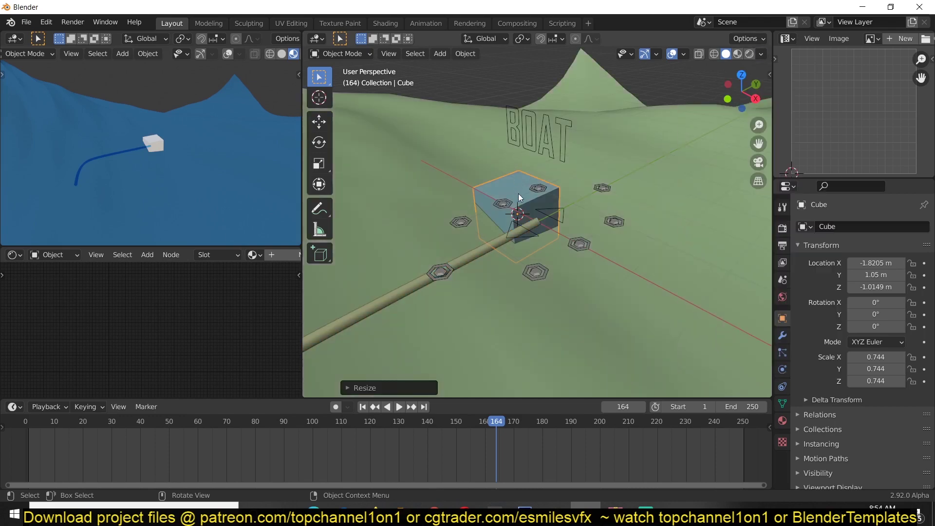
pyautogui.press('s')
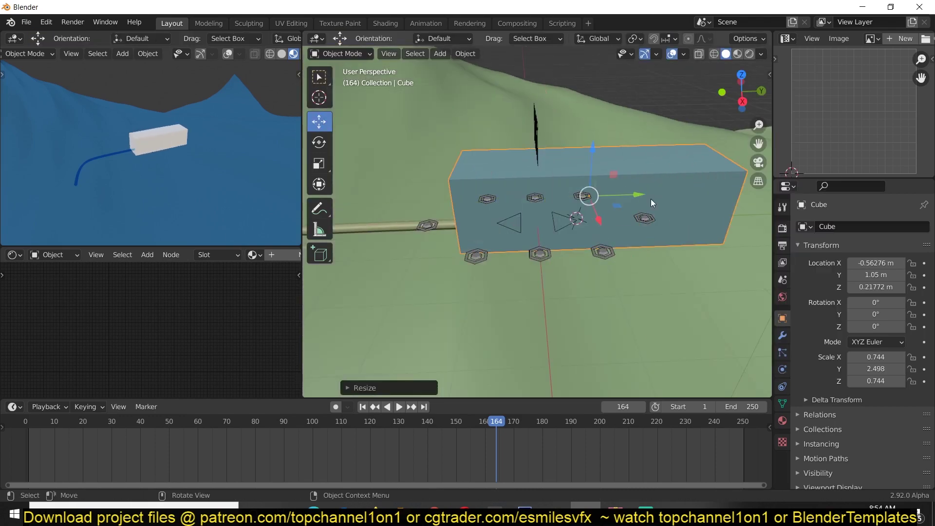
# - Add a loop cut across the middle of the stretched box and taper its ends into a simple boat hull
pyautogui.press('Tab')
pyautogui.hotkey('ctrl', 'r')
pyautogui.press('s')
pyautogui.moveTo(650, 253); pyautogui.dragTo(681, 292, button='middle')
pyautogui.press('s')
pyautogui.click(680, 292)
pyautogui.click(319, 122)
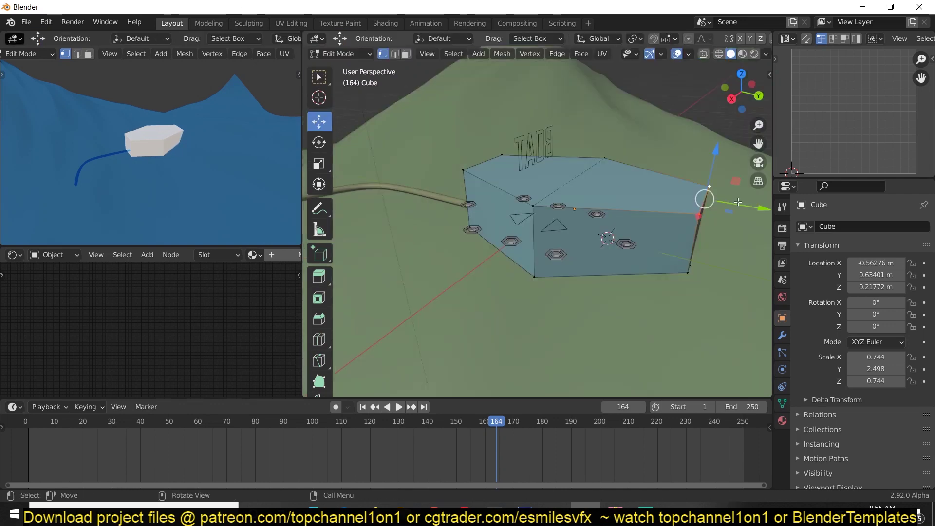
# - Pull the end edges of the hull outward and upward to shape a raised bow and stern
pyautogui.scroll(-3, 641, 205)
pyautogui.moveTo(668, 197); pyautogui.dragTo(689, 198)
pyautogui.moveTo(642, 154); pyautogui.dragTo(641, 144)
pyautogui.moveTo(641, 144); pyautogui.dragTo(692, 146, button='middle')
pyautogui.click(495, 203)
pyautogui.moveTo(534, 184); pyautogui.dragTo(518, 194)
pyautogui.moveTo(555, 170); pyautogui.dragTo(575, 199, button='middle')
# - Inset the hull's two top faces, extrude them downward to form a recessed deck, and return to Object Mode
pyautogui.press('3')
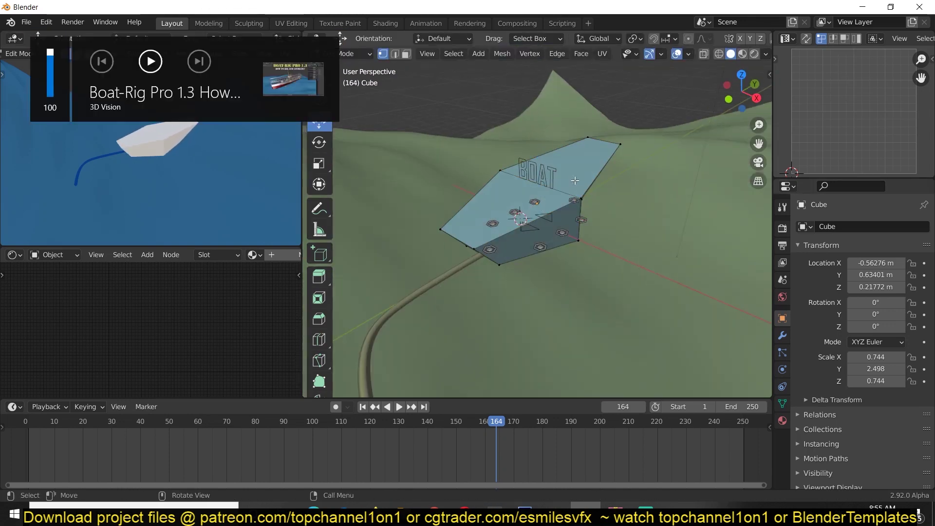
pyautogui.click(583, 164)
pyautogui.click(492, 215)
pyautogui.keyDown('shift'); pyautogui.click(590, 164); pyautogui.keyUp('shift')
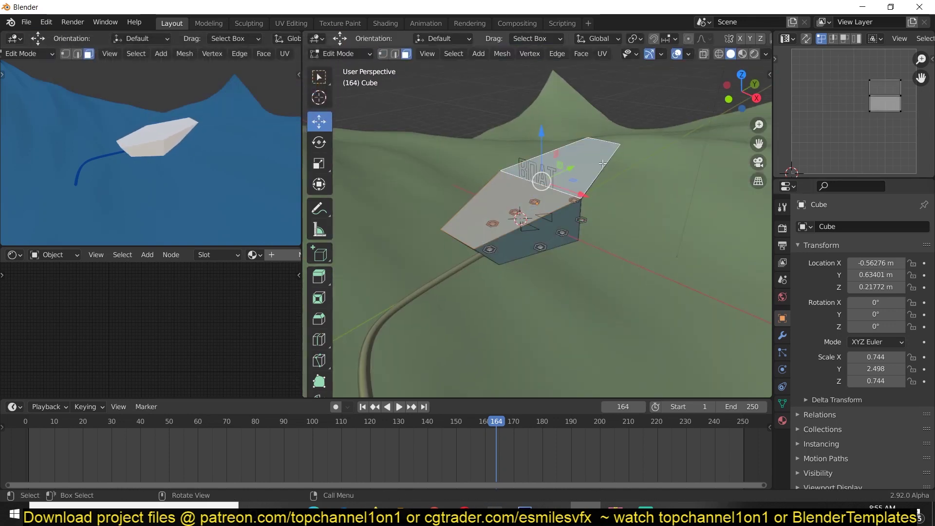
pyautogui.press('i')
pyautogui.click(587, 181)
pyautogui.press('e')
pyautogui.click(585, 189)
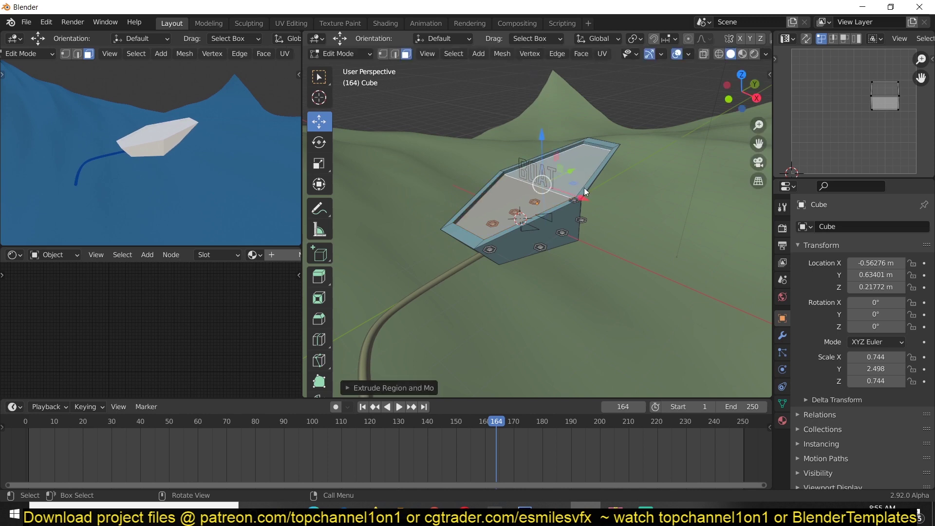
pyautogui.press('Tab')
# - Parent the custom hull to the rig's Boat bone using the Bone option, and return to Object Mode
pyautogui.moveTo(584, 188); pyautogui.dragTo(502, 178, button='middle')
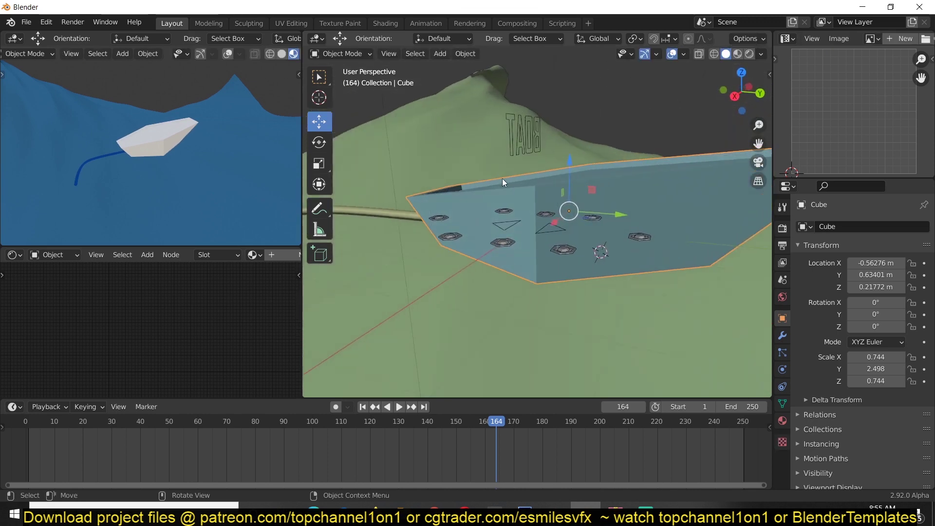
pyautogui.moveTo(511, 127)
pyautogui.mouseDown(button='middle')
pyautogui.moveTo(538, 112)
pyautogui.moveTo(512, 130)
pyautogui.mouseUp(button='middle')
pyautogui.click(528, 129)
pyautogui.click(659, 181)
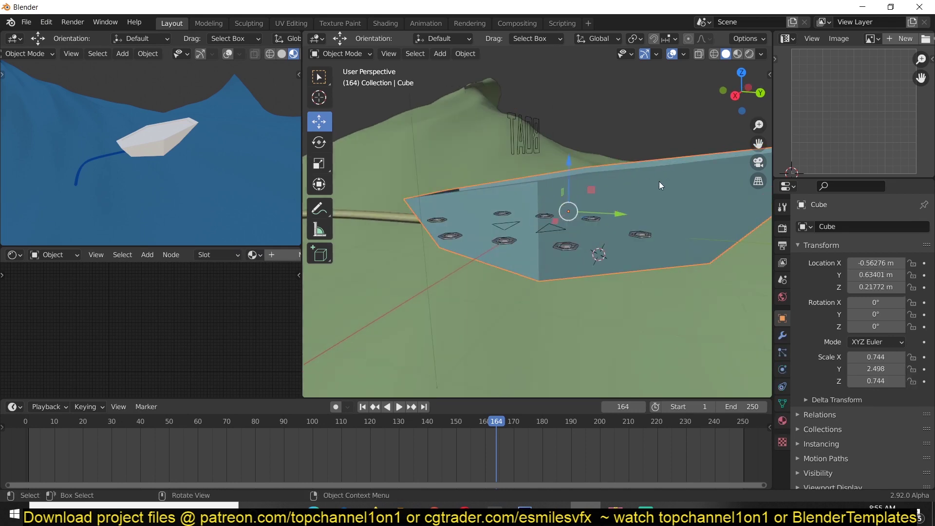
pyautogui.click(536, 122)
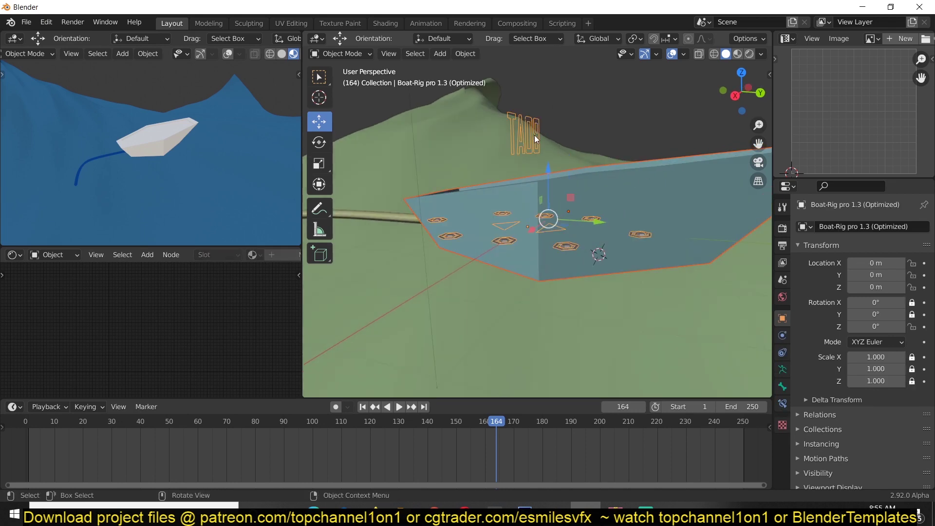
pyautogui.hotkey('ctrl', 'Tab')
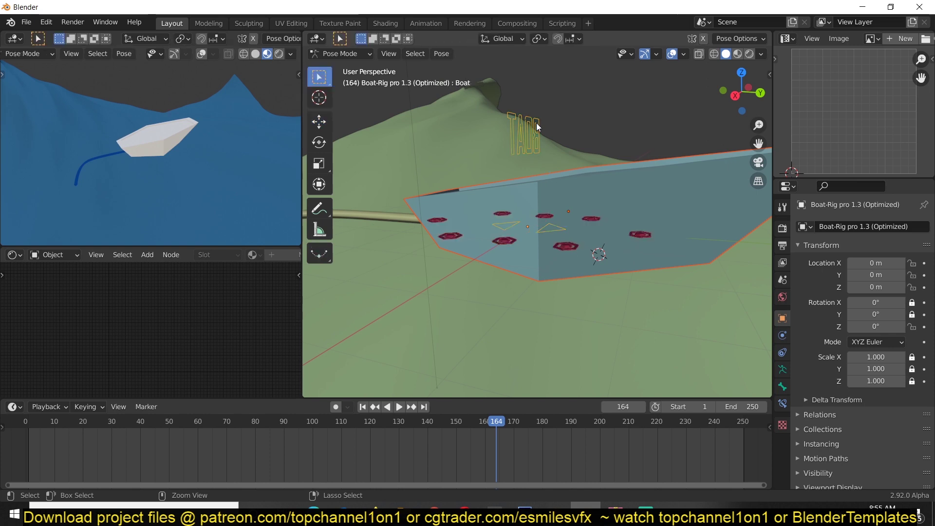
pyautogui.click(537, 124)
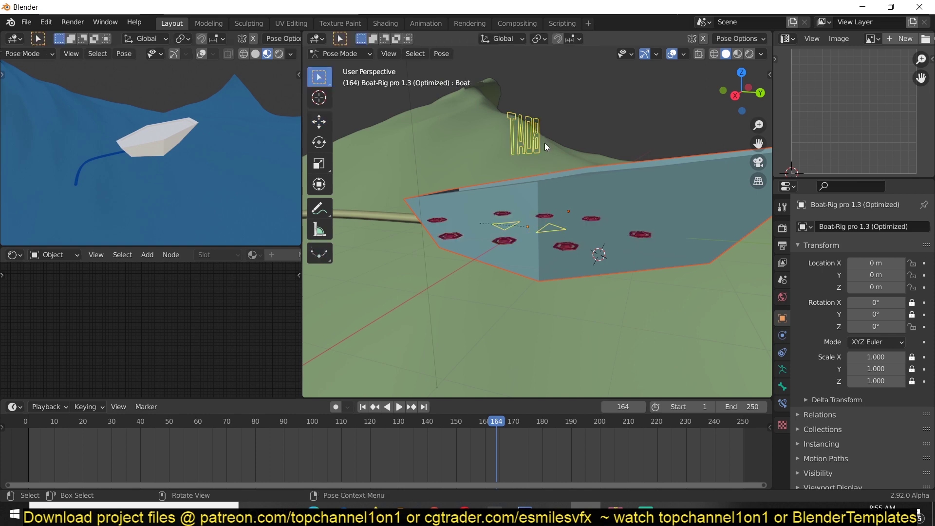
pyautogui.hotkey('ctrl', 'p')
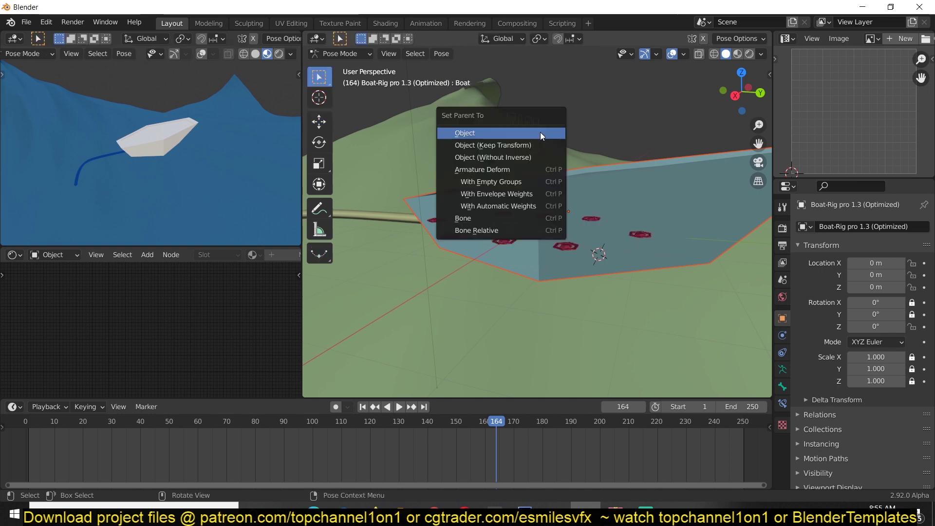
pyautogui.click(504, 218)
pyautogui.hotkey('ctrl', 'Tab')
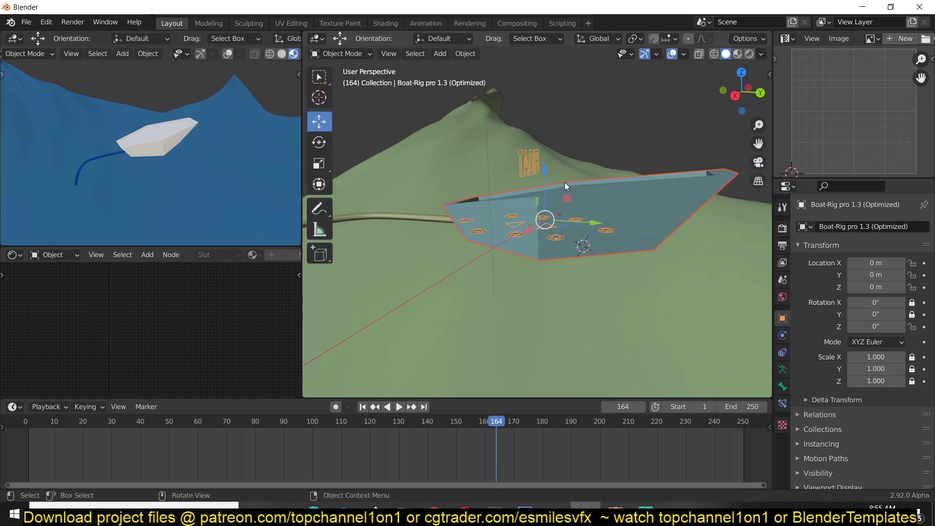
pyautogui.press('space')
pyautogui.press('Escape')
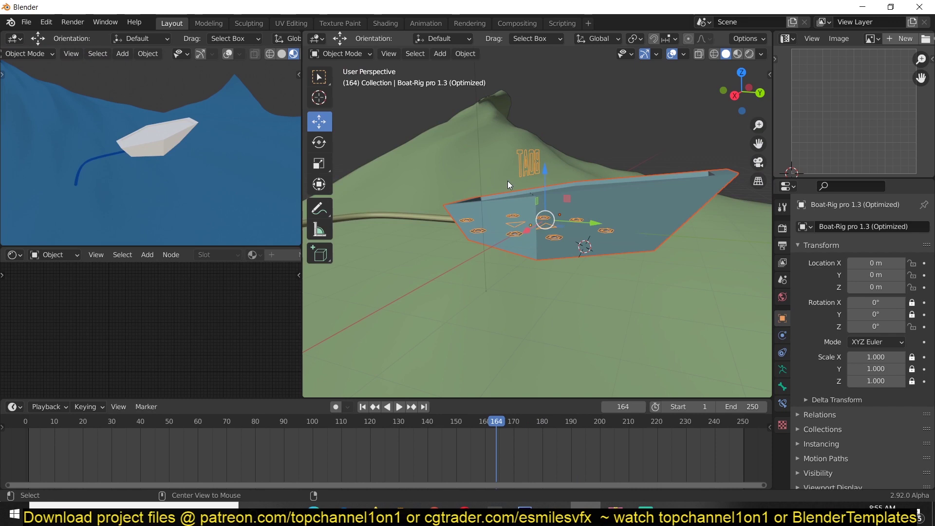
# - Show the Boat-Rig's custom properties and set its Detection value to 1
pyautogui.click(507, 181)
pyautogui.moveTo(577, 199); pyautogui.dragTo(590, 193, button='middle')
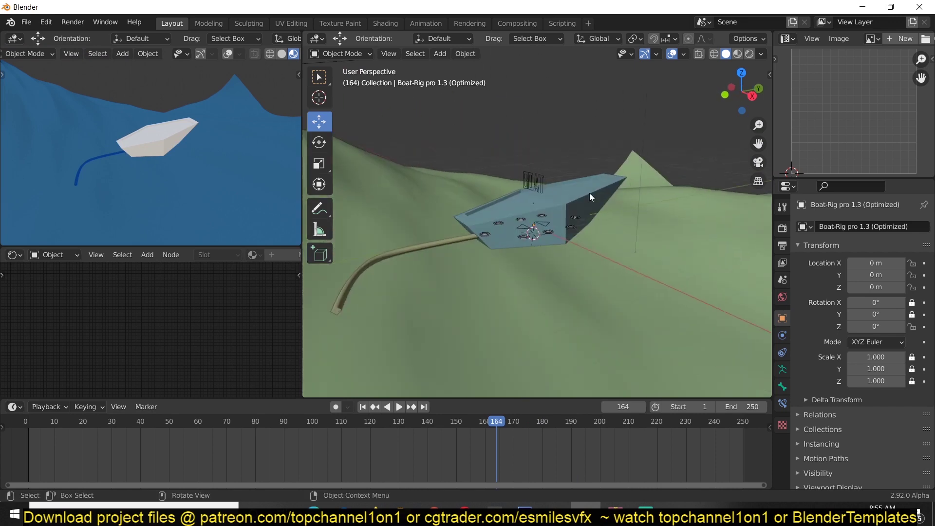
pyautogui.click(532, 181)
pyautogui.press('n')
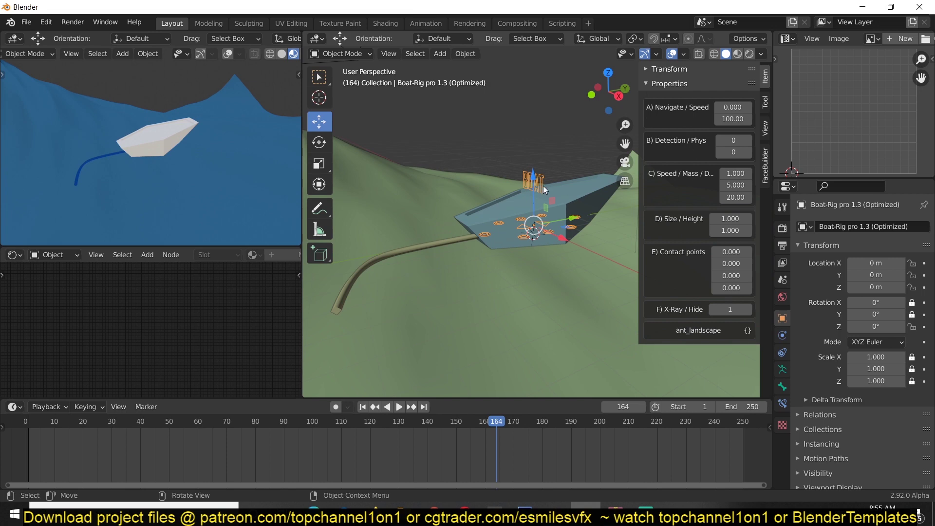
pyautogui.scroll(4, 544, 167)
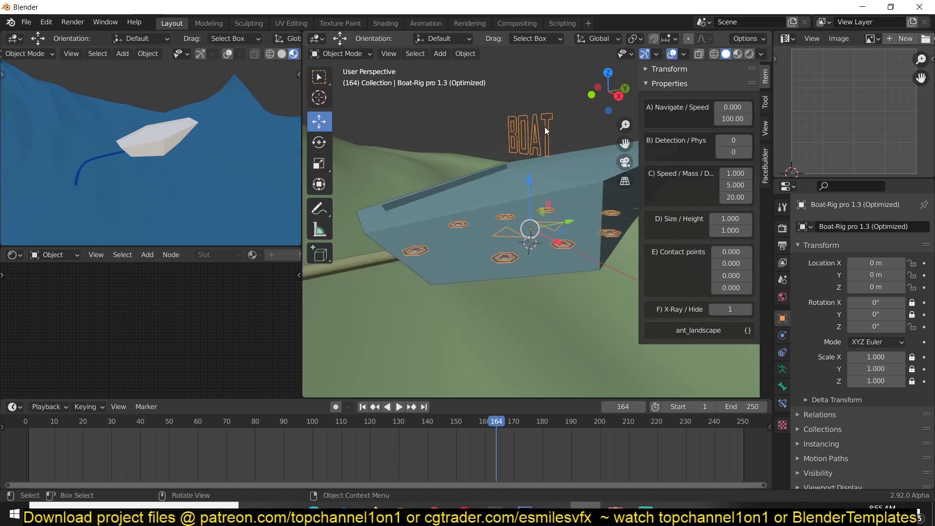
pyautogui.click(592, 317)
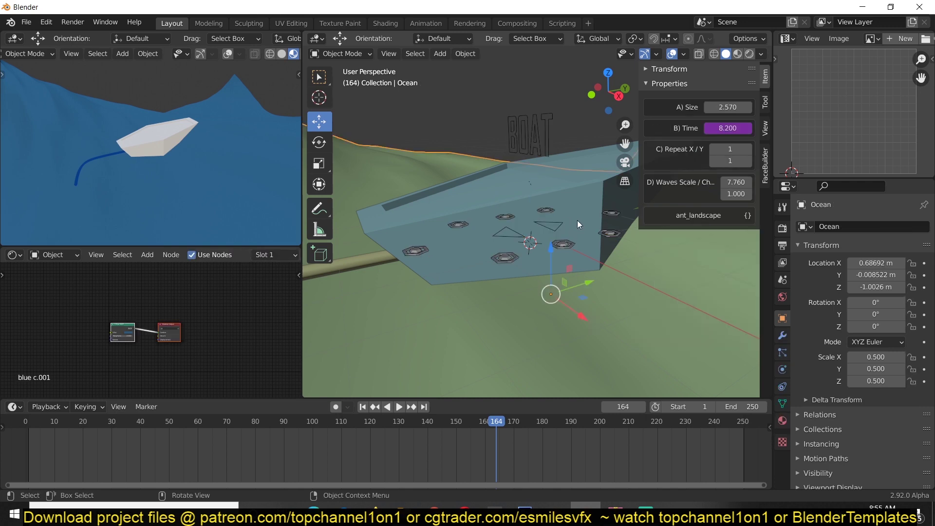
pyautogui.click(572, 197)
pyautogui.click(535, 119)
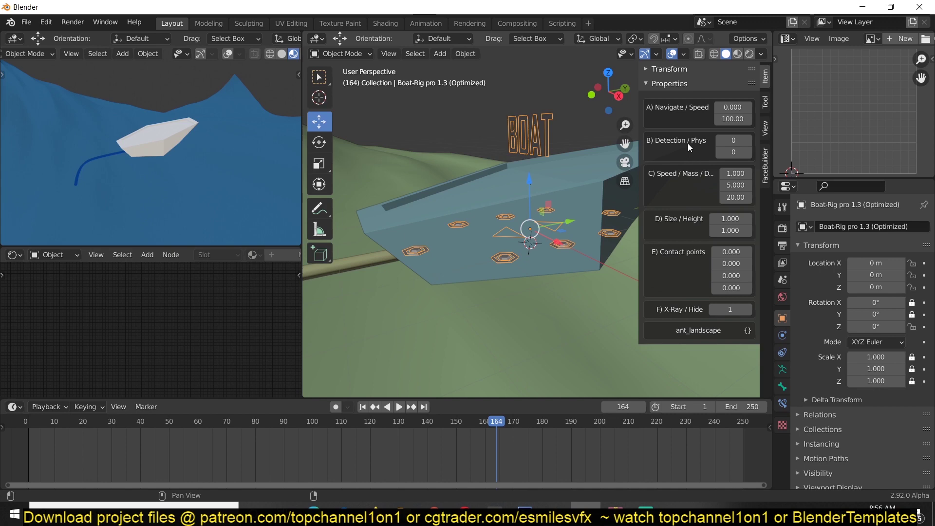
pyautogui.click(750, 141)
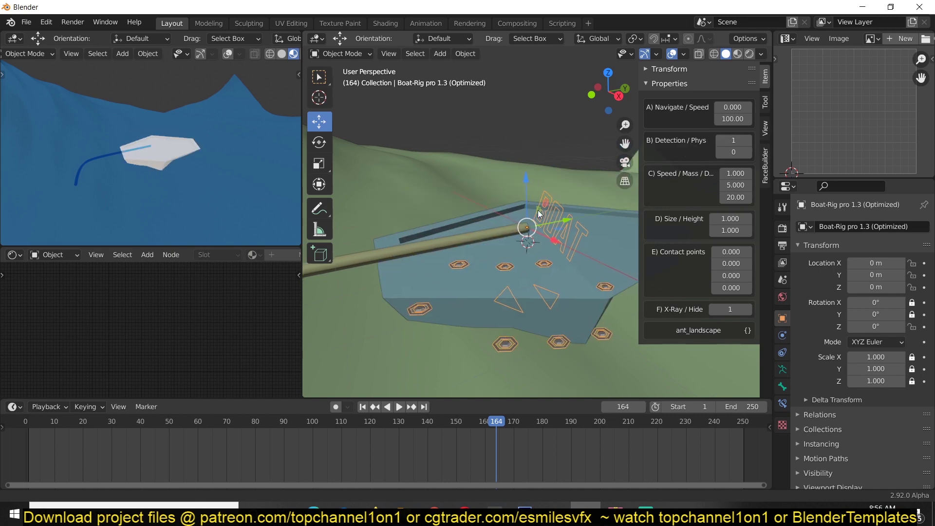
# - Play the animation with the rig's Phys value set to 1 to check how the hull rides the waves
pyautogui.click(525, 102)
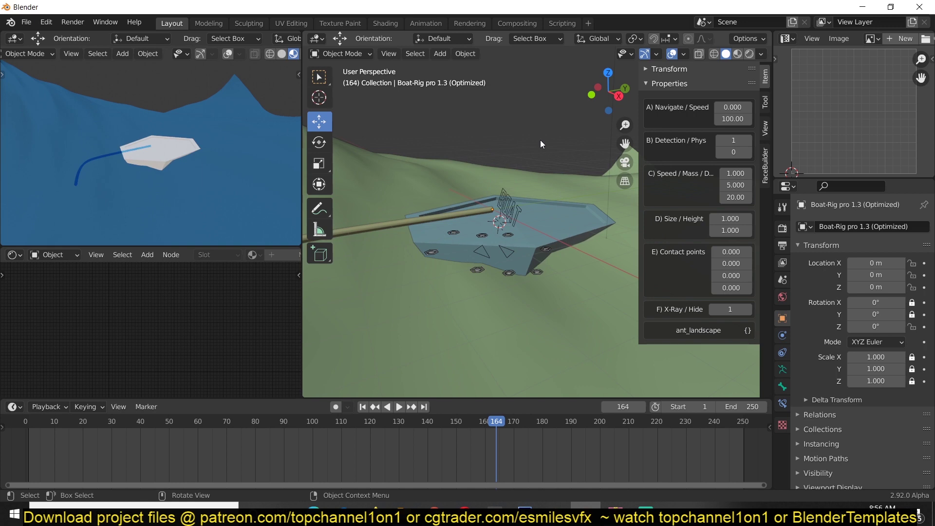
pyautogui.press('space')
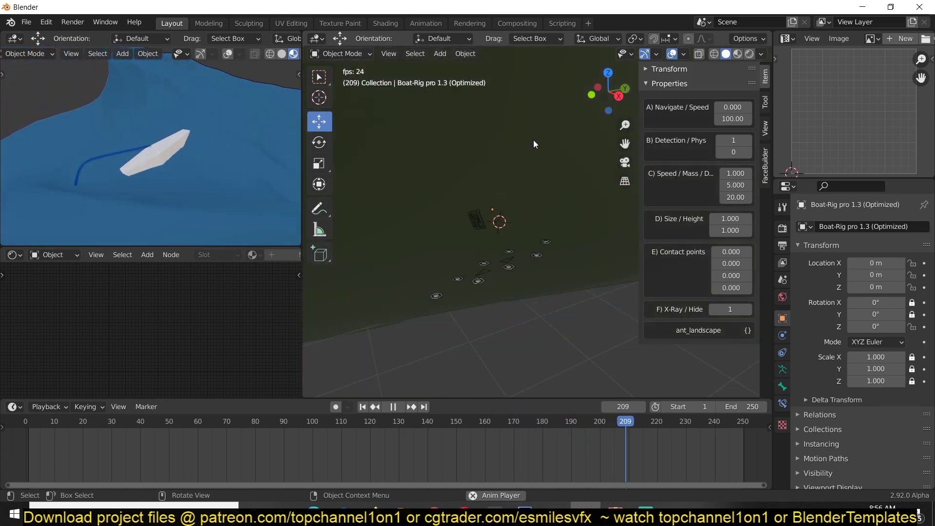
pyautogui.moveTo(521, 224); pyautogui.dragTo(462, 219, button='middle')
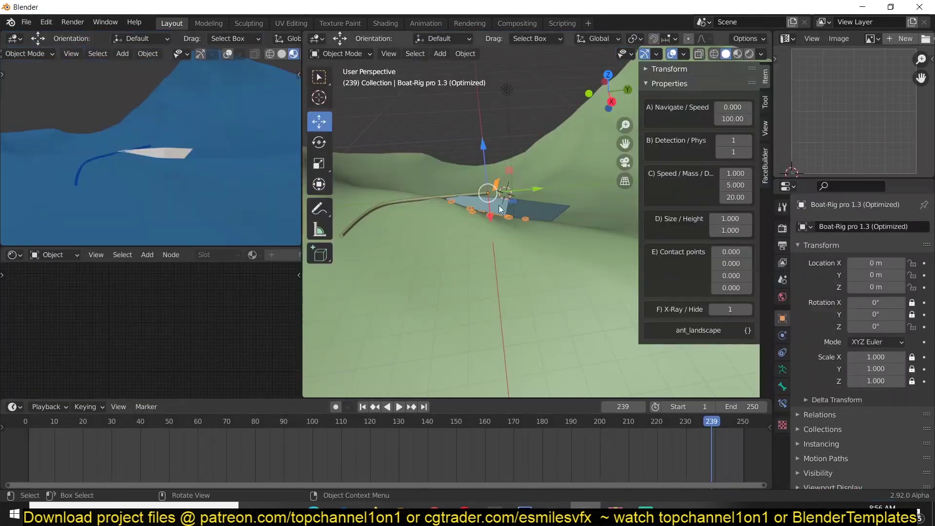
# - Delete the custom hull and return the rig to frame 0 with Detection and Phys set to 0
pyautogui.click(533, 201)
pyautogui.press('x')
pyautogui.click(542, 208)
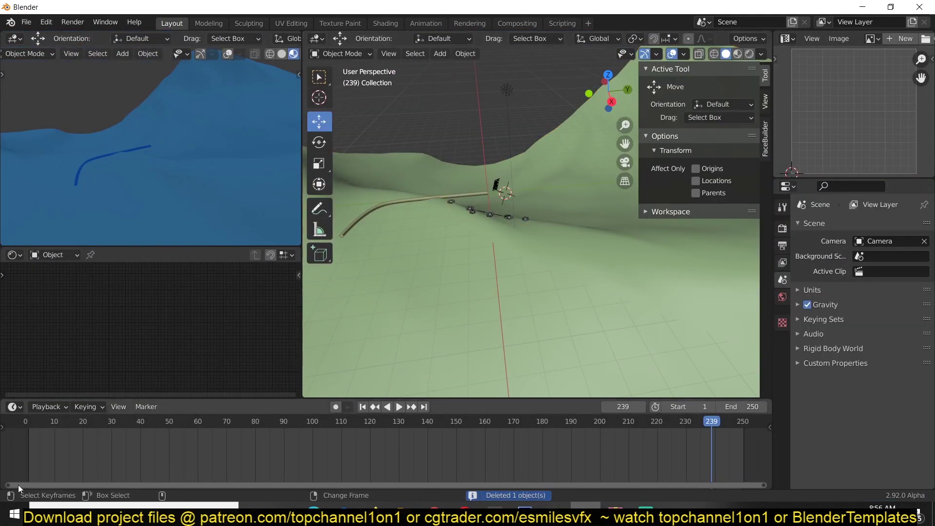
pyautogui.click(22, 422)
pyautogui.click(508, 213)
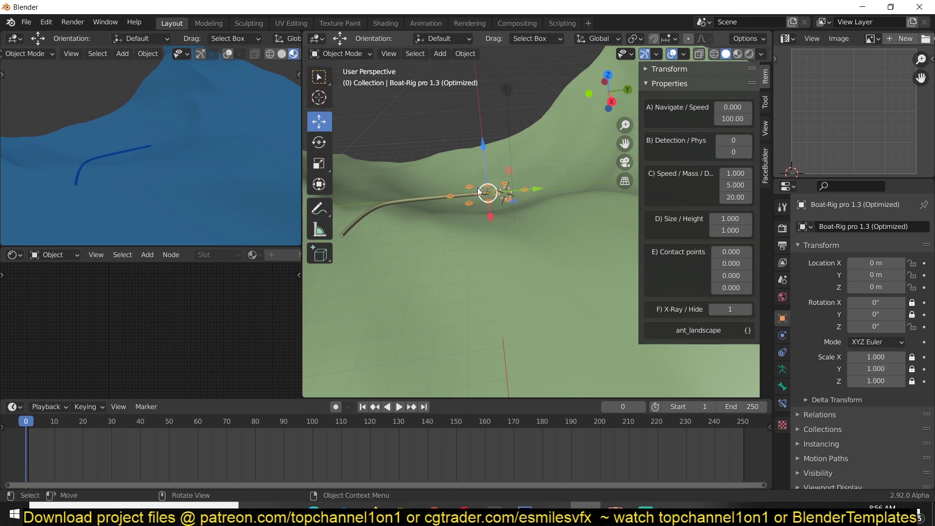
# - Paste the Large Boat into the scene and rotate it -90° in top view to align it with the rig
pyautogui.hotkey('ctrl', 'v')
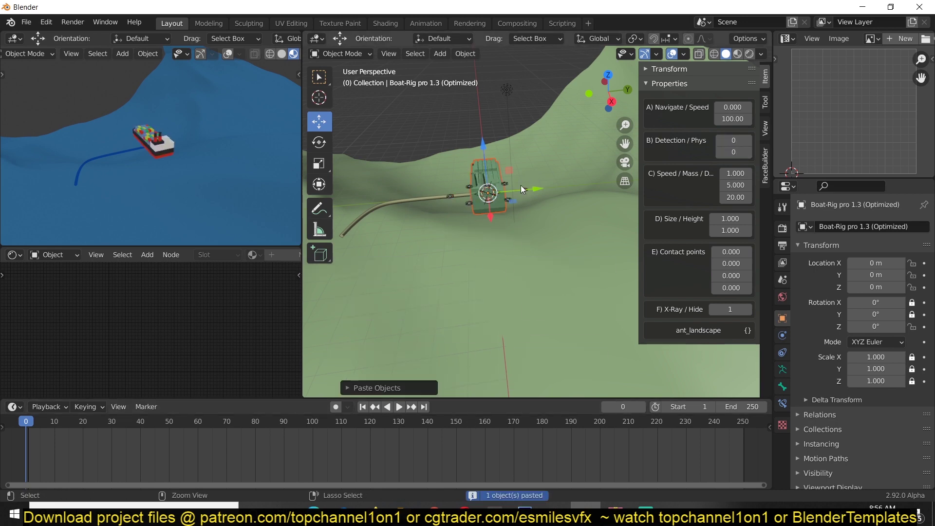
pyautogui.click(502, 207)
pyautogui.press('KP_7')
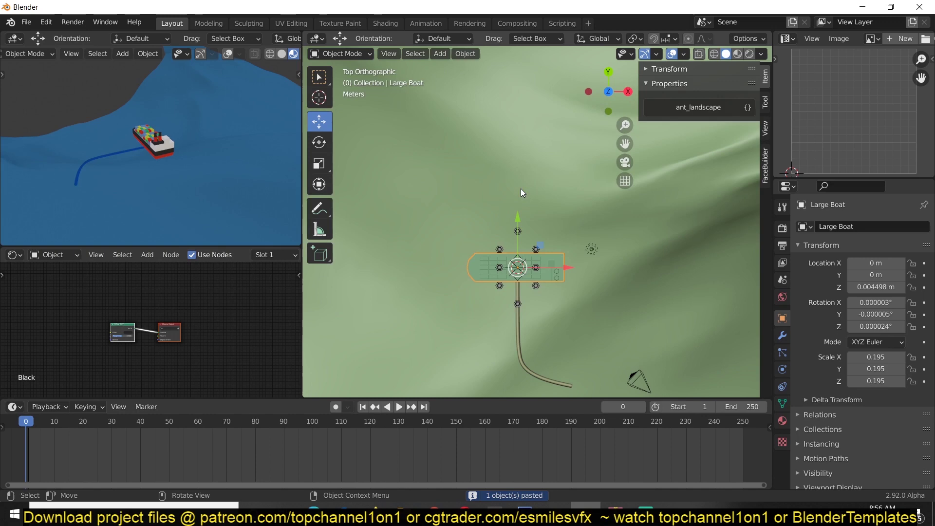
pyautogui.write('r-90')
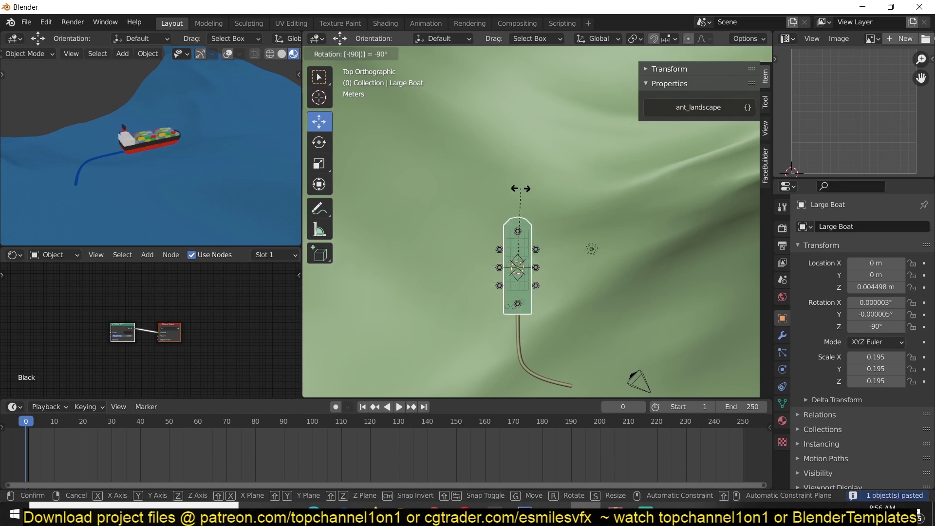
pyautogui.press('Return')
# - Enlarge the Large Boat over the rig to a uniform scale of about 0.325
pyautogui.moveTo(582, 287); pyautogui.dragTo(500, 181, button='middle')
pyautogui.press('s')
pyautogui.click(557, 188)
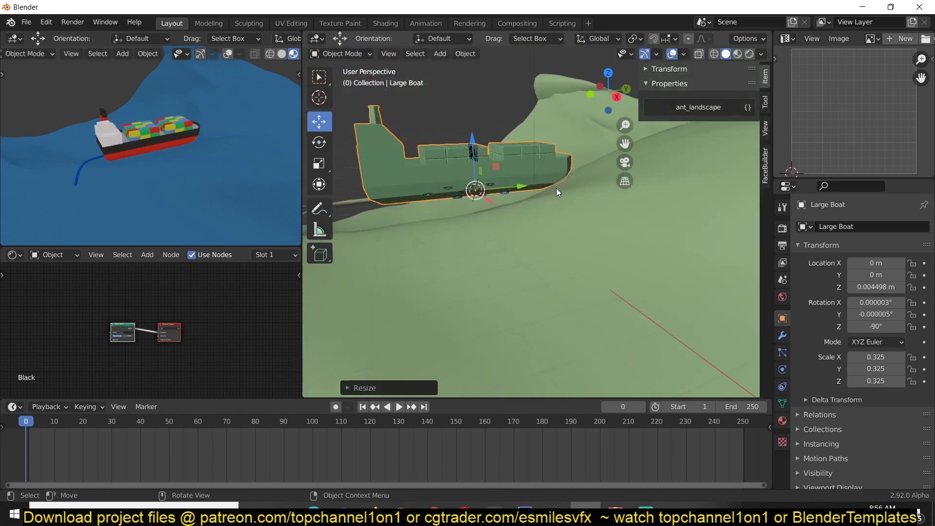
pyautogui.scroll(4, 557, 188)
pyautogui.keyDown('shift'); pyautogui.moveTo(577, 232); pyautogui.dragTo(628, 347, button='middle'); pyautogui.keyUp('shift')
pyautogui.scroll(-3, 524, 262)
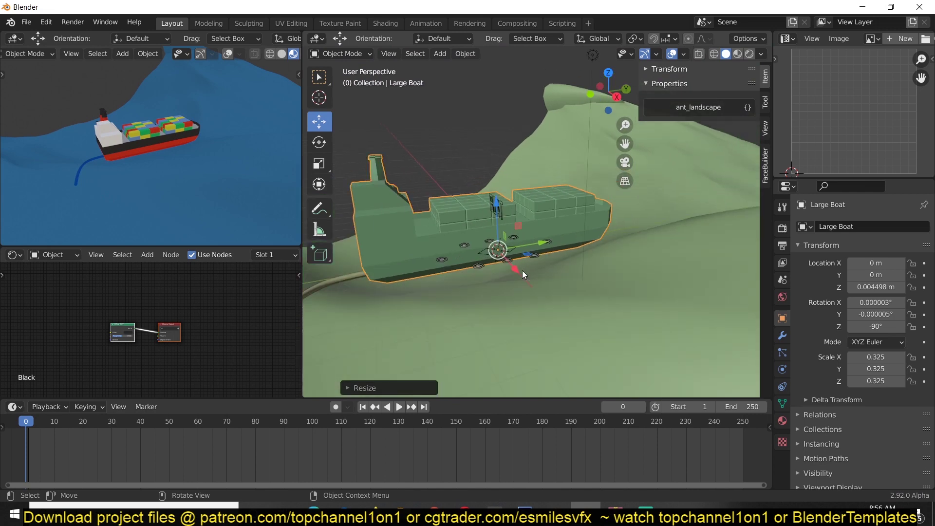
pyautogui.press('space')
pyautogui.press('Escape')
# - Parent the Large Boat to the rig's Boat bone and return to Object Mode
pyautogui.scroll(3, 495, 208)
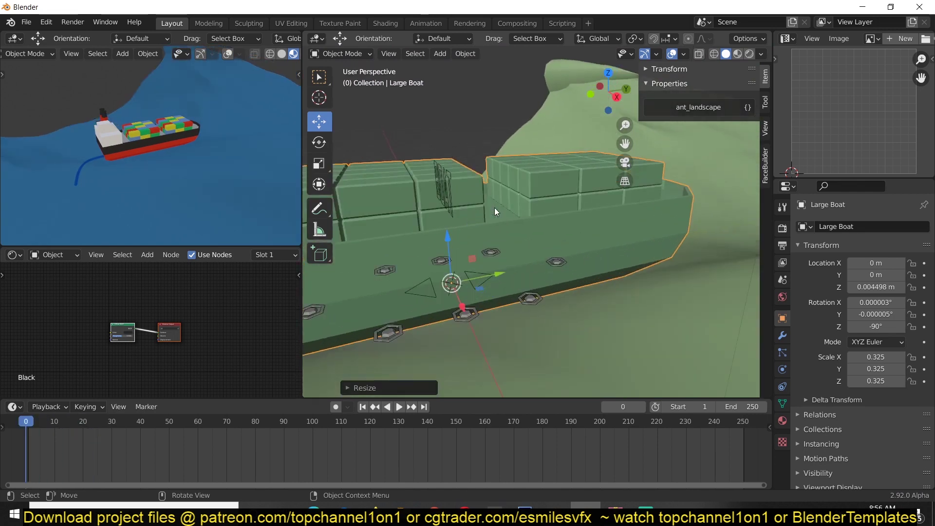
pyautogui.moveTo(495, 207); pyautogui.dragTo(432, 169, button='middle')
pyautogui.click(432, 167)
pyautogui.click(506, 193)
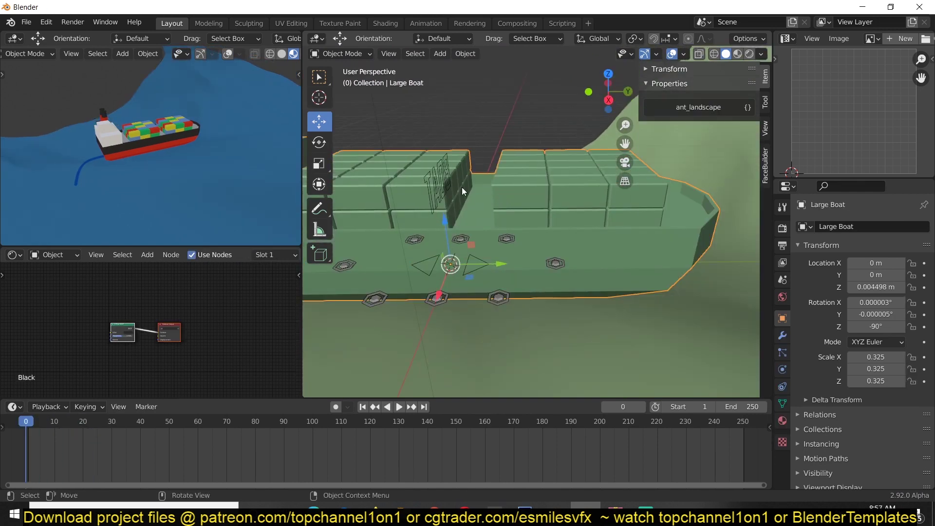
pyautogui.click(443, 154)
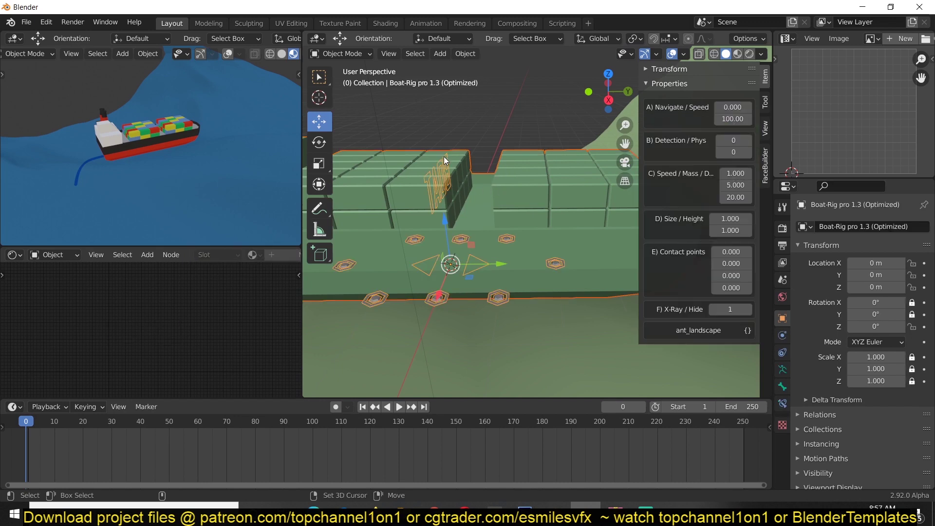
pyautogui.hotkey('ctrl', 'Tab')
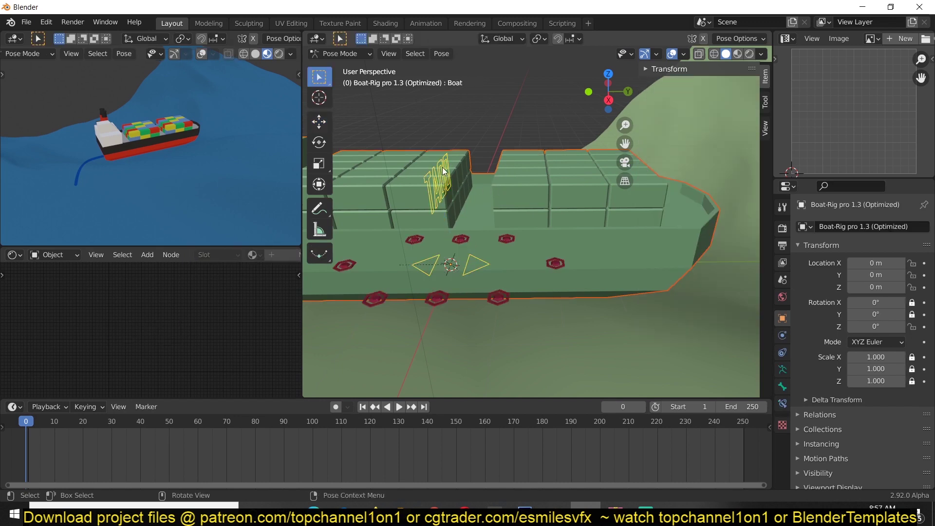
pyautogui.moveTo(442, 168)
pyautogui.mouseDown(button='middle')
pyautogui.moveTo(429, 167)
pyautogui.moveTo(449, 166)
pyautogui.mouseUp(button='middle')
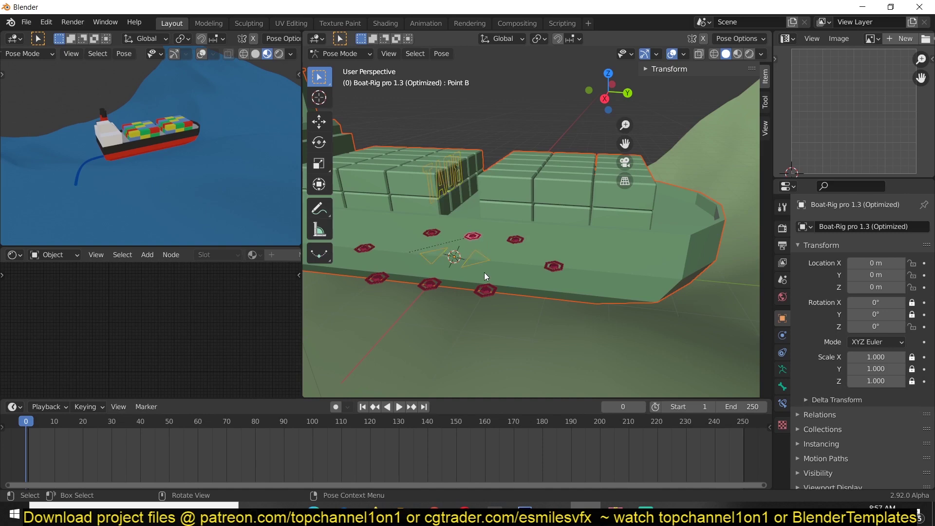
pyautogui.hotkey('ctrl', 'p')
pyautogui.click(454, 163)
pyautogui.hotkey('ctrl', 'Tab')
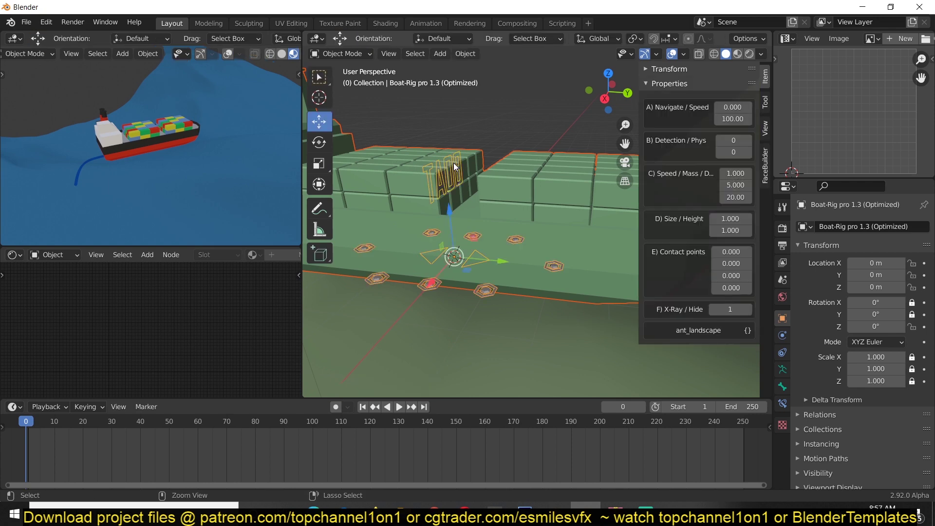
# - Set the rig's Detection to 1, play the animation, and set Phys to 1 to test the Large Boat on the waves
pyautogui.moveTo(454, 163); pyautogui.dragTo(501, 206, button='middle')
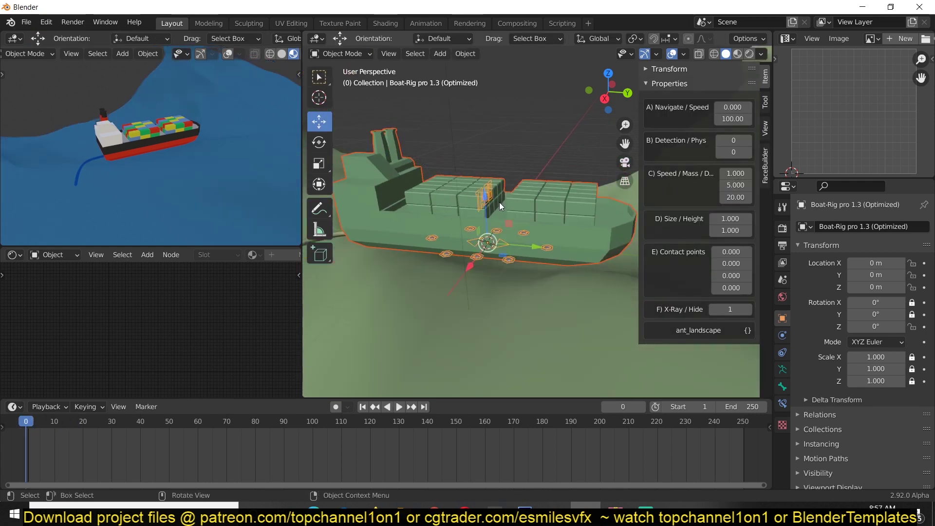
pyautogui.scroll(-2, 500, 206)
pyautogui.click(497, 207)
pyautogui.click(501, 200)
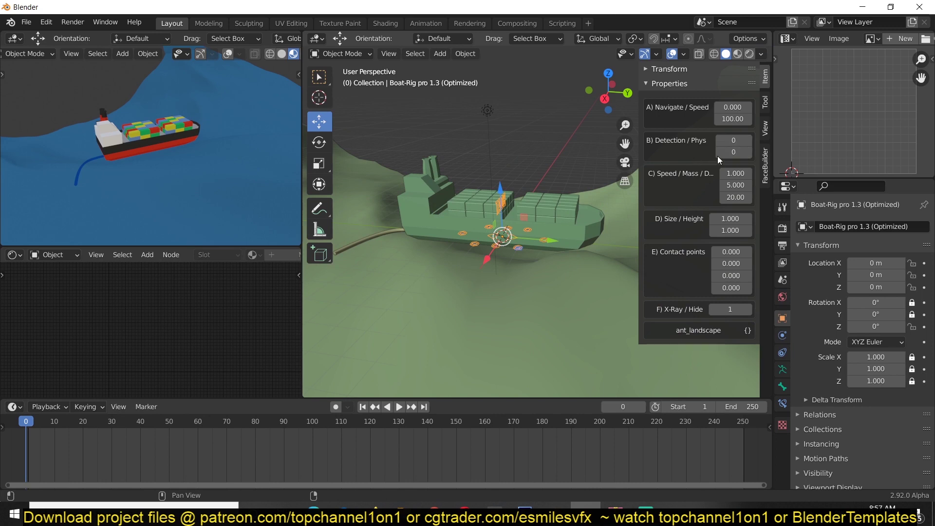
pyautogui.click(749, 140)
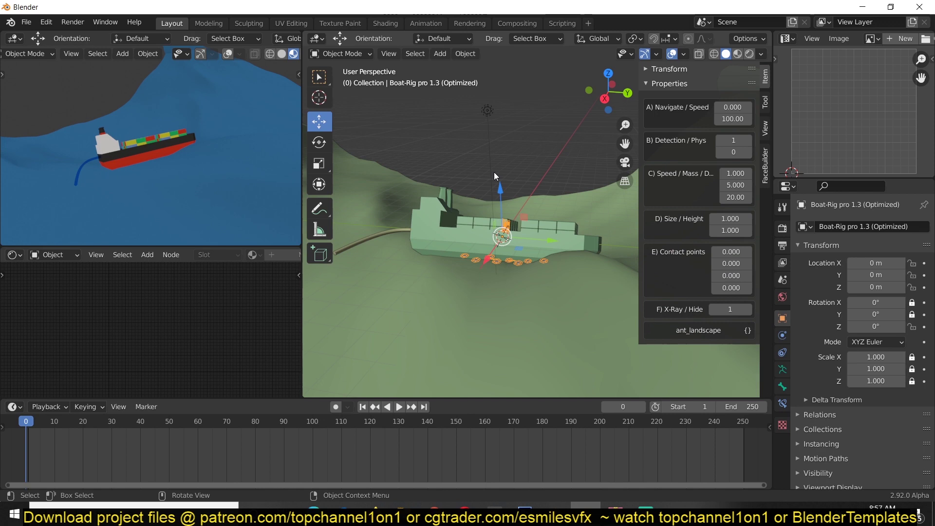
pyautogui.press('space')
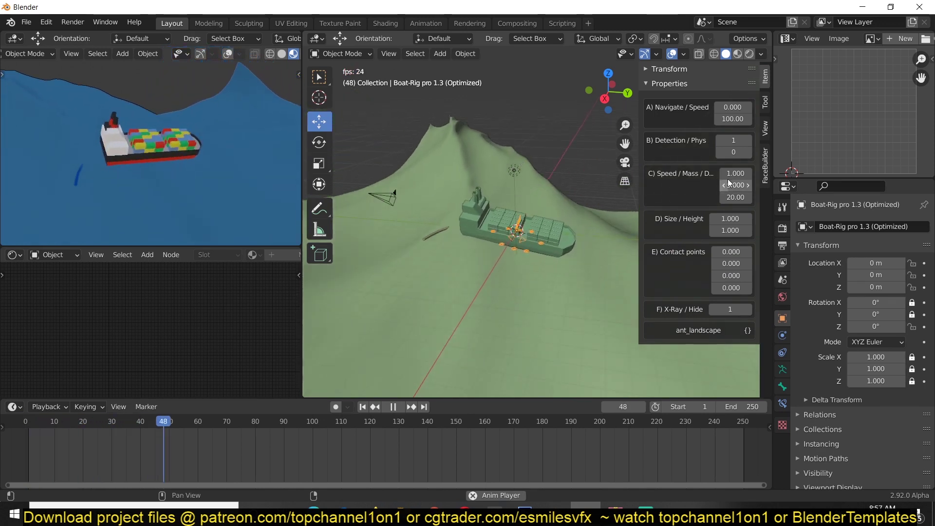
pyautogui.click(748, 152)
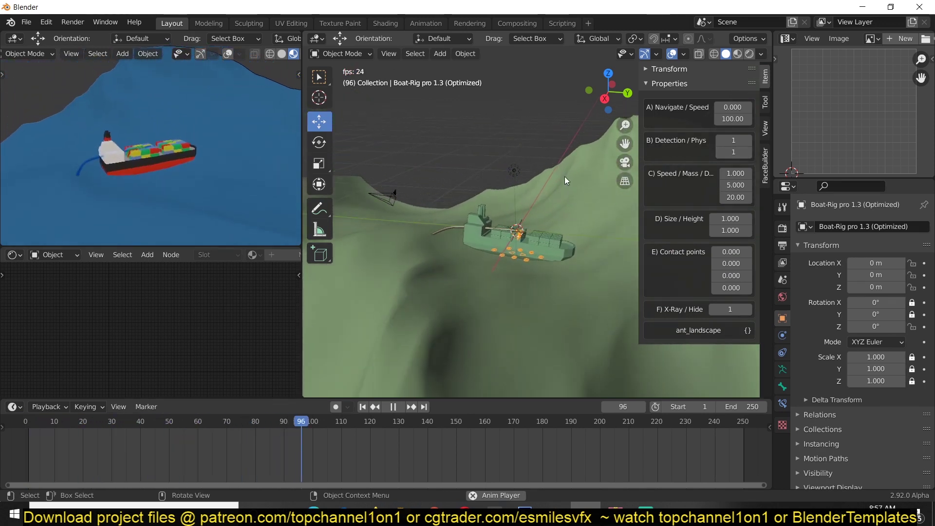
# - Select the Ocean and increase its Size to 3.860 while the animation plays
pyautogui.keyDown('shift'); pyautogui.moveTo(565, 180); pyautogui.dragTo(503, 266, button='middle'); pyautogui.keyUp('shift')
pyautogui.click(495, 180)
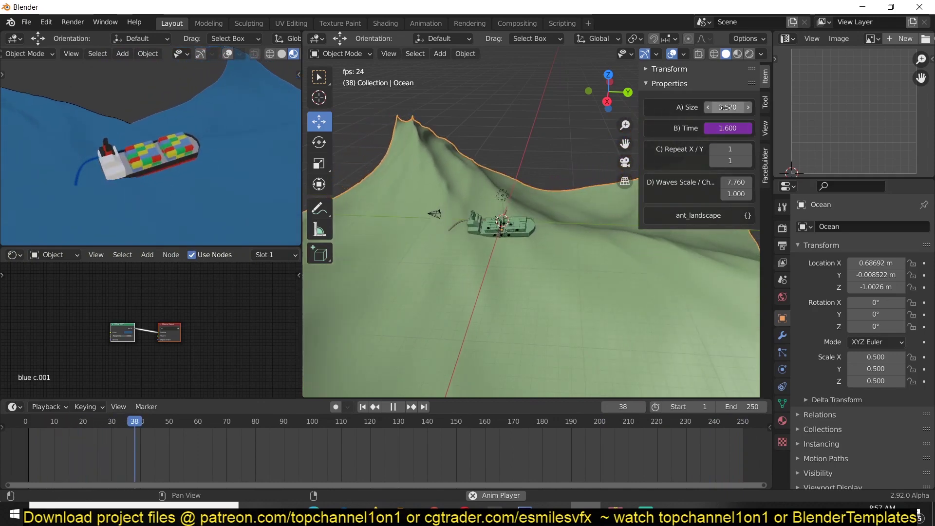
pyautogui.moveTo(725, 108); pyautogui.dragTo(849, 107)
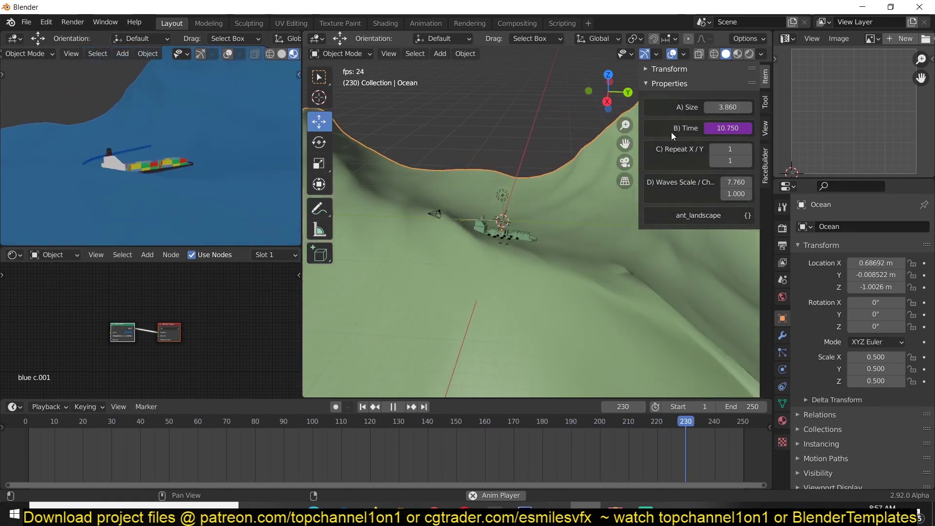
# - Examine how the container ship rides the enlarged waves from several angles, hide the rig properties, and stop playback
pyautogui.scroll(3, 487, 197)
pyautogui.moveTo(487, 199); pyautogui.dragTo(534, 178, button='middle')
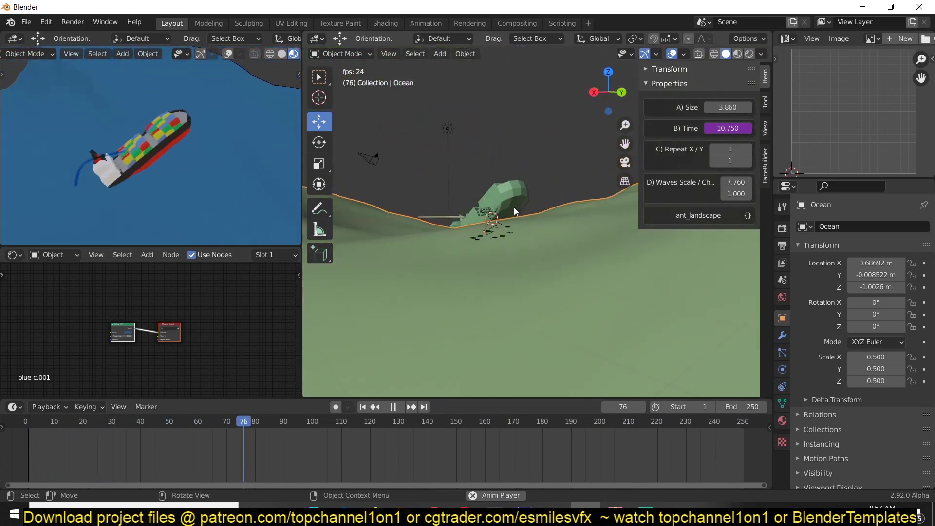
pyautogui.moveTo(515, 210); pyautogui.dragTo(576, 236, button='middle')
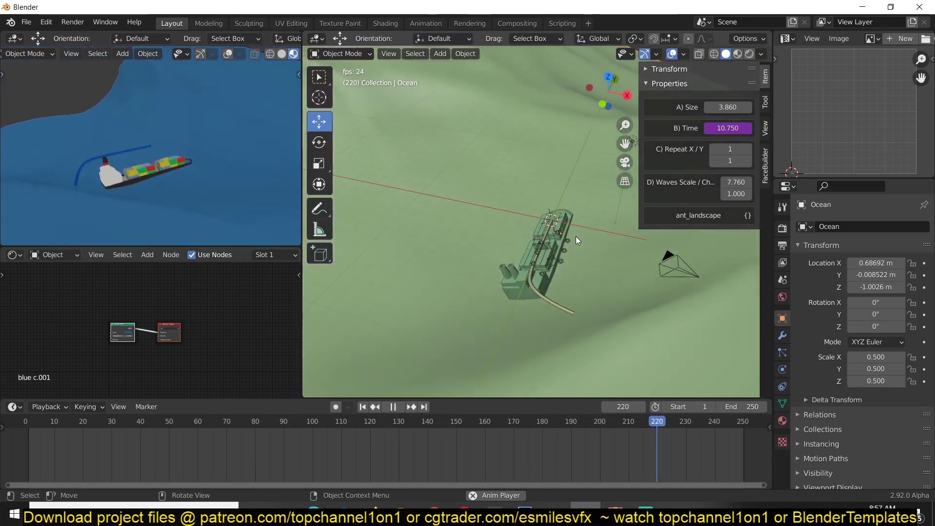
pyautogui.scroll(-3, 557, 221)
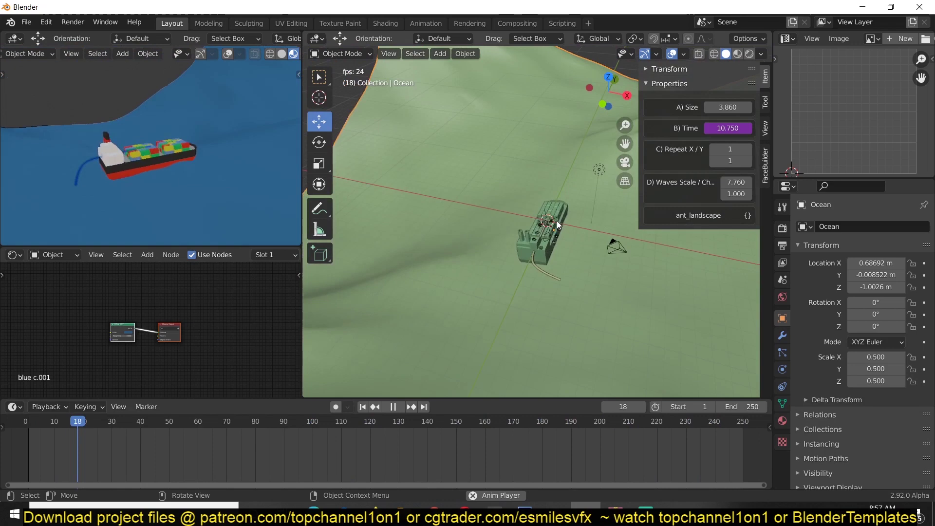
pyautogui.press('n')
pyautogui.moveTo(557, 221); pyautogui.dragTo(495, 182, button='middle')
pyautogui.press('space')
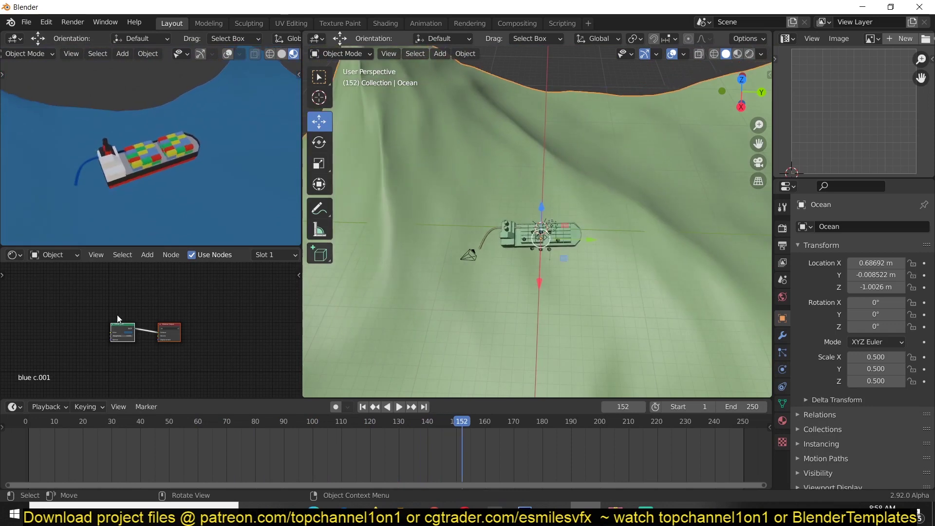
# - Replace the ocean material's Diffuse BSDF with a Principled BSDF connected to the Material Output's Surface
pyautogui.scroll(5, 227, 279)
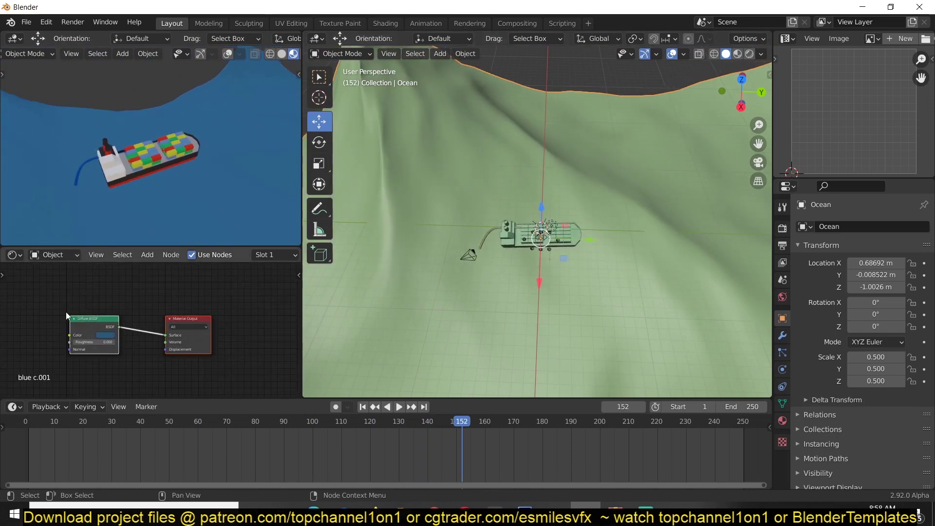
pyautogui.moveTo(124, 294); pyautogui.dragTo(185, 273, button='middle')
pyautogui.scroll(5, 199, 340)
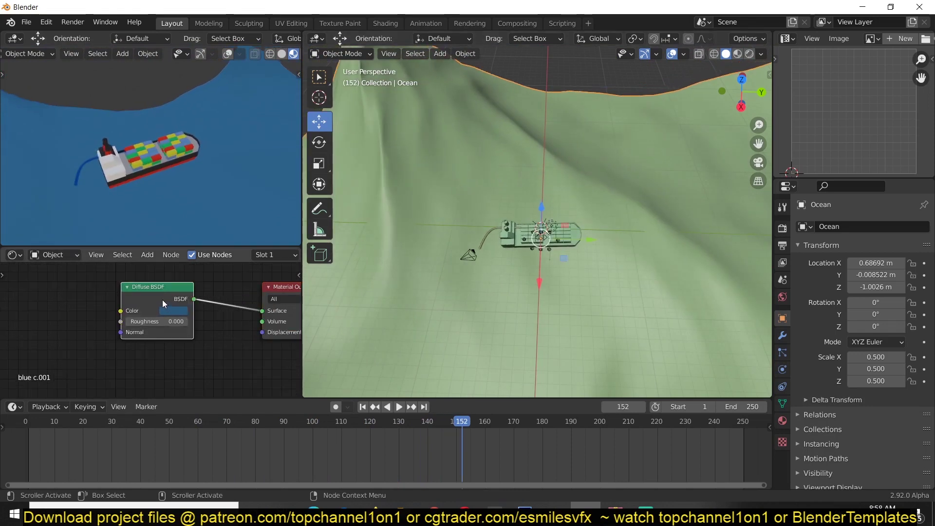
pyautogui.hotkey('shift', 'a')
pyautogui.moveTo(119, 343)
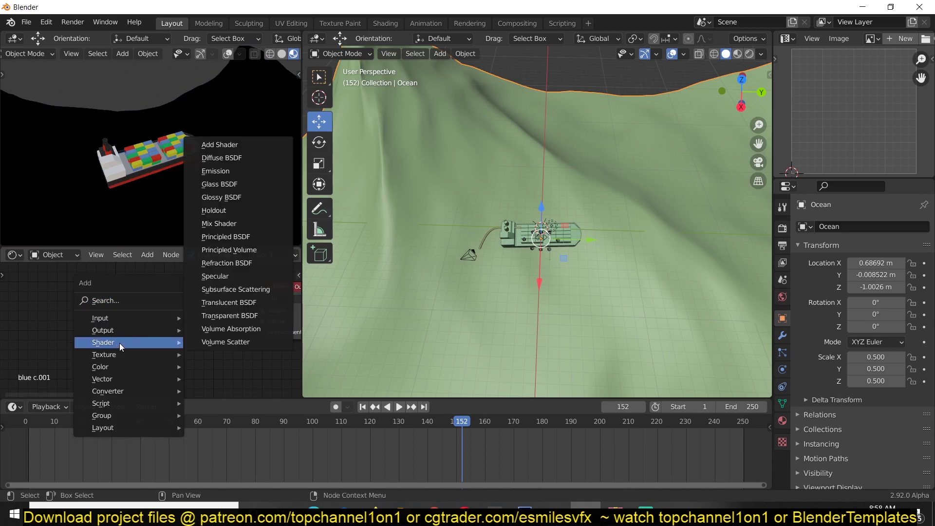
pyautogui.click(234, 236)
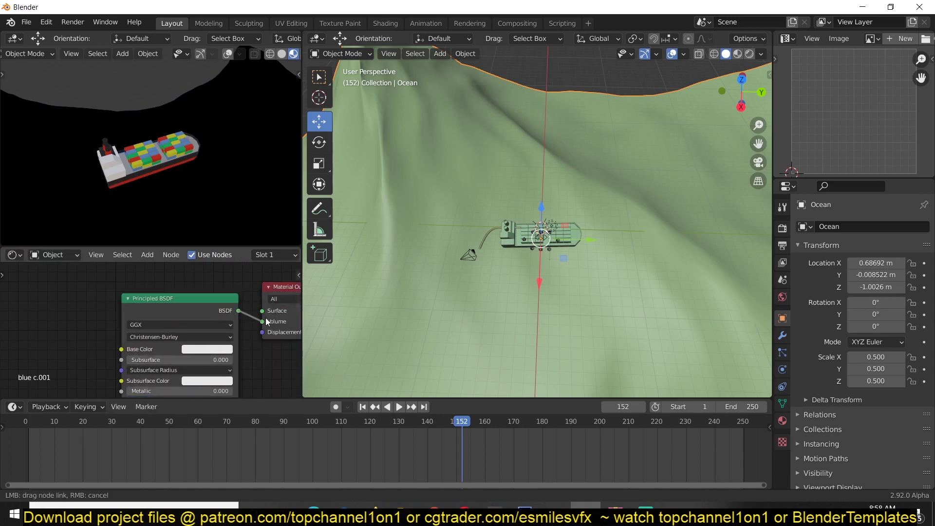
pyautogui.moveTo(263, 317); pyautogui.dragTo(263, 312)
# - Set the Transmission of the ocean's Principled BSDF to 1
pyautogui.scroll(-4, 171, 331)
pyautogui.moveTo(155, 358); pyautogui.dragTo(196, 297, button='middle')
pyautogui.moveTo(210, 370); pyautogui.dragTo(218, 321, button='middle')
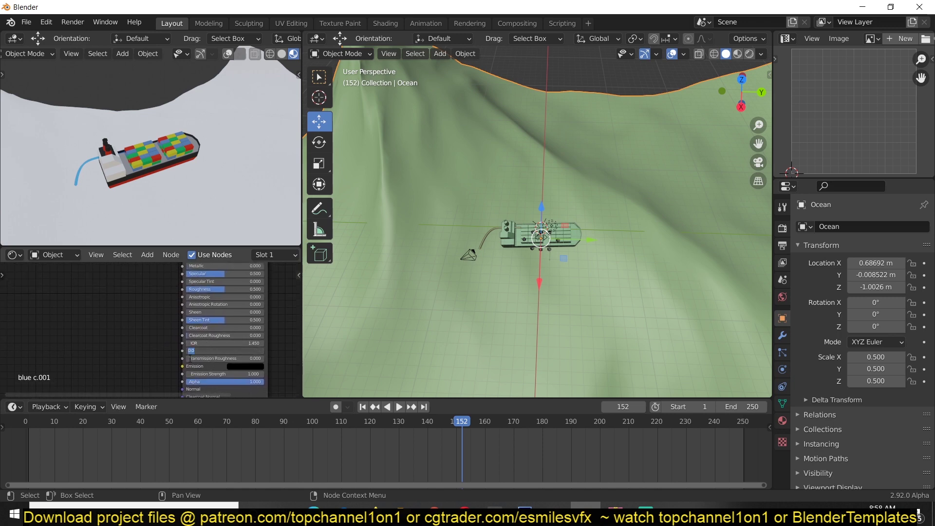
pyautogui.scroll(-1, 112, 328)
# - Add a Noise Texture and a Bump node, linking Fac to the Bump Height and the Bump output to the Principled BSDF's Normal
pyautogui.hotkey('shift', 'a')
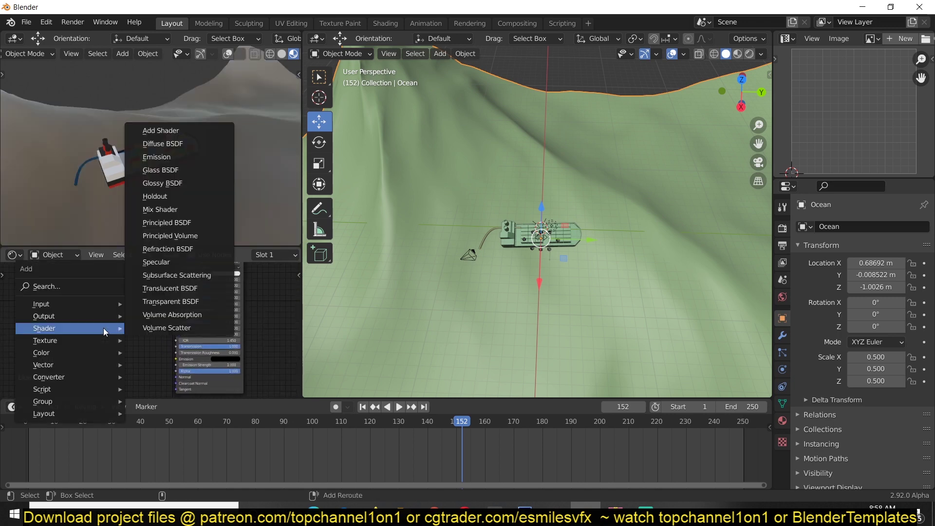
pyautogui.moveTo(73, 340)
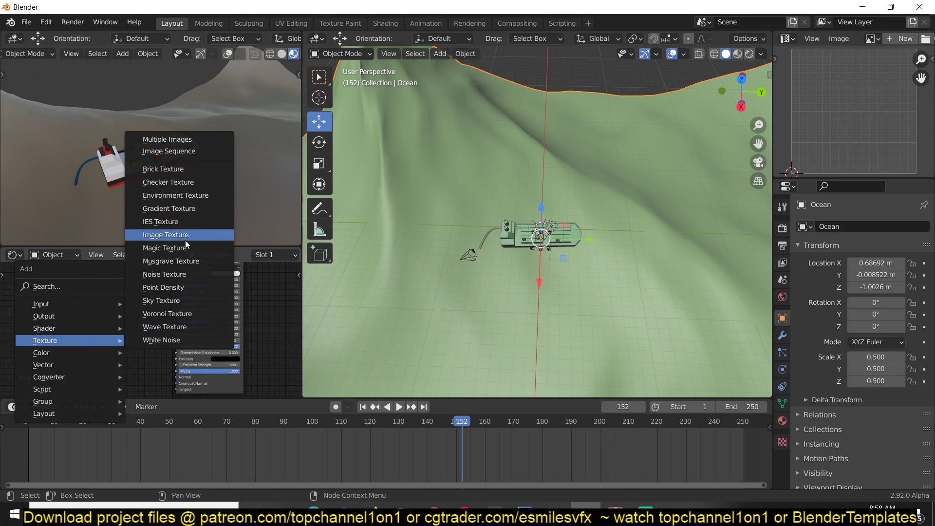
pyautogui.click(168, 275)
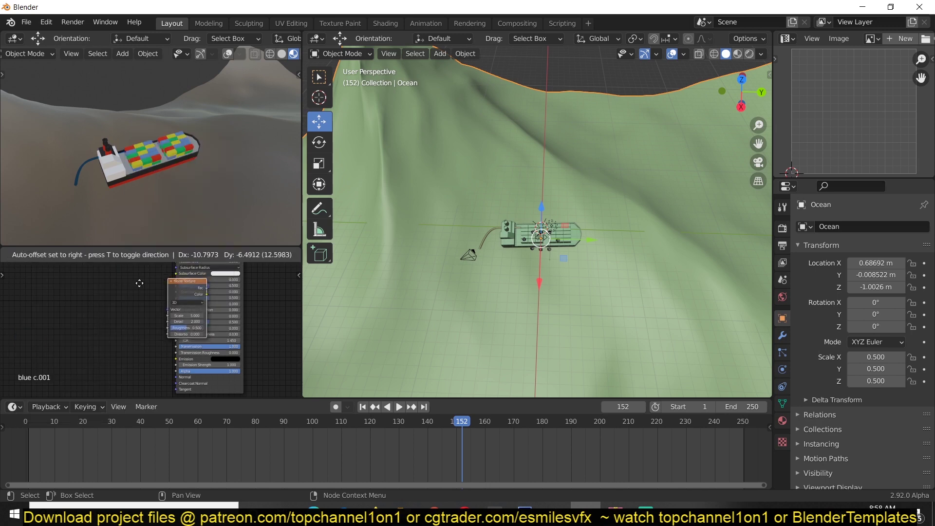
pyautogui.hotkey('shift', 'a')
pyautogui.moveTo(45, 349)
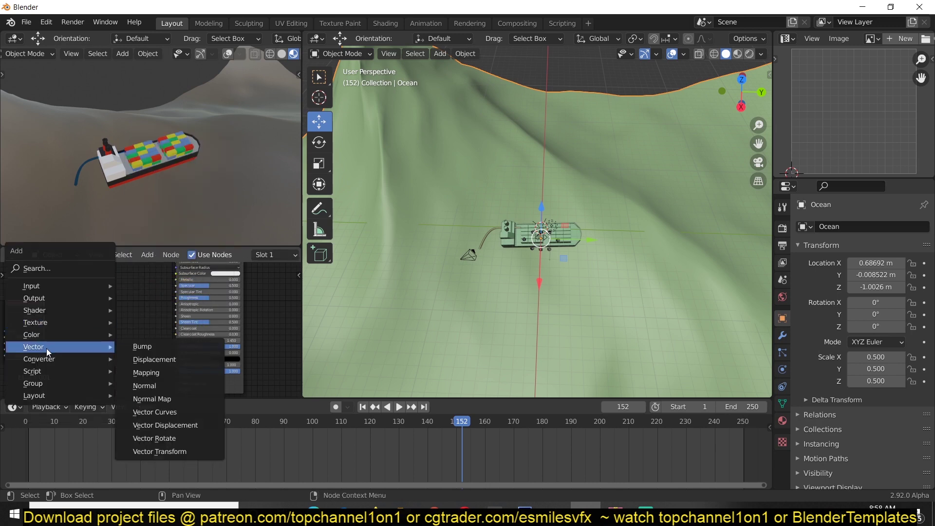
pyautogui.click(141, 347)
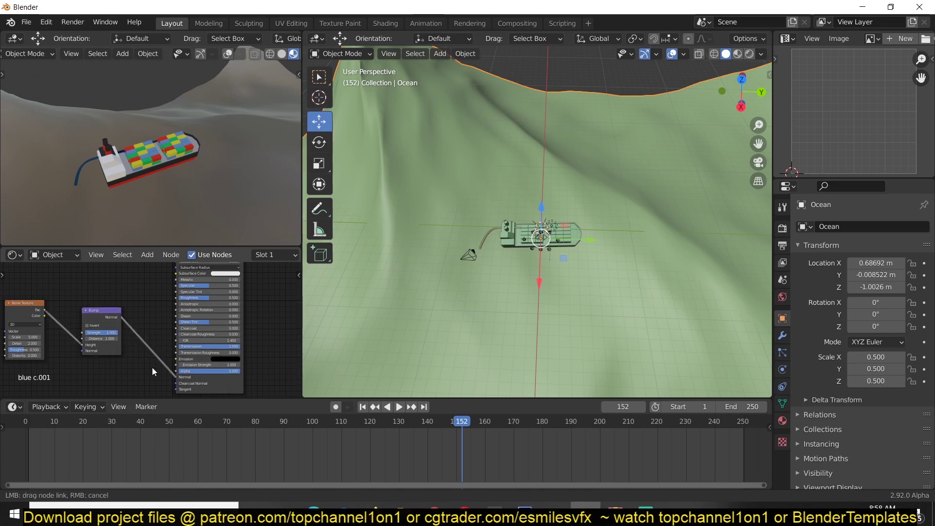
pyautogui.moveTo(153, 372); pyautogui.dragTo(155, 373)
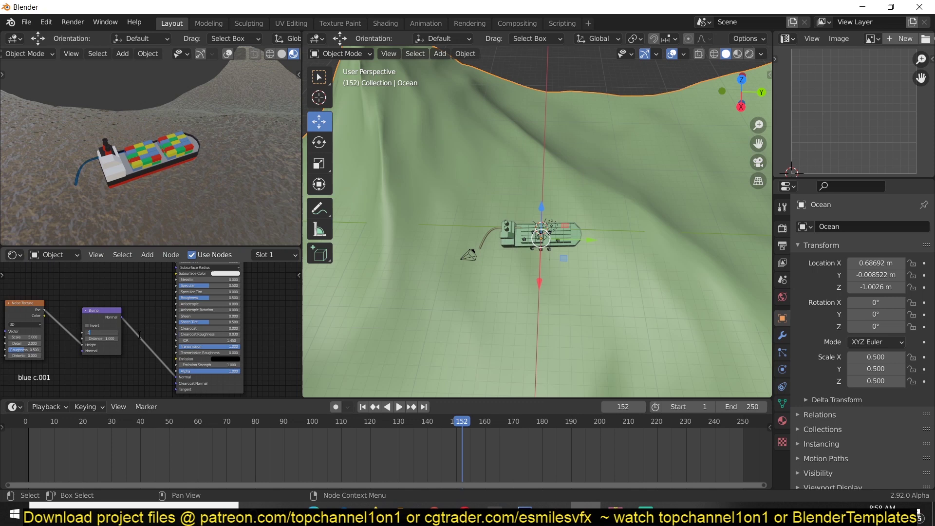
# - Reduce the Bump node's Strength to about 0.387
pyautogui.press('Return')
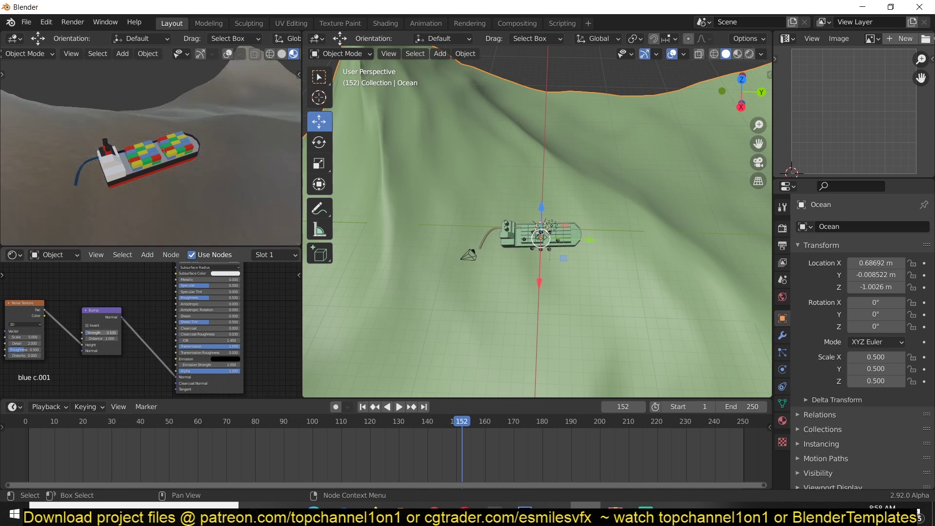
pyautogui.moveTo(86, 334); pyautogui.dragTo(151, 332, button='middle')
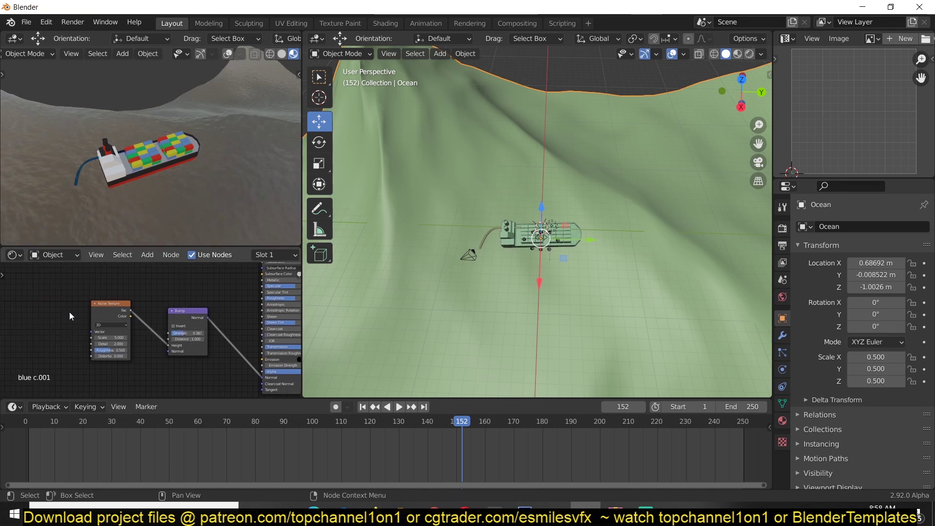
pyautogui.click(119, 307)
pyautogui.moveTo(286, 309); pyautogui.dragTo(267, 316, button='middle')
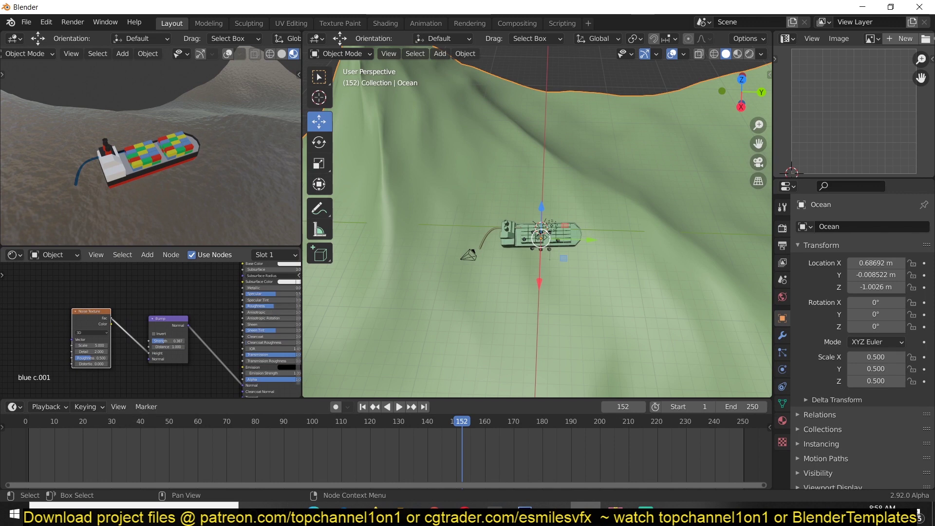
# - Set the Principled BSDF's Roughness to 0 and tint its Base Color pale cyan-green, with hue about 0.487 and saturation about 0.233
pyautogui.moveTo(137, 325); pyautogui.dragTo(100, 368, button='middle')
pyautogui.scroll(3, 202, 305)
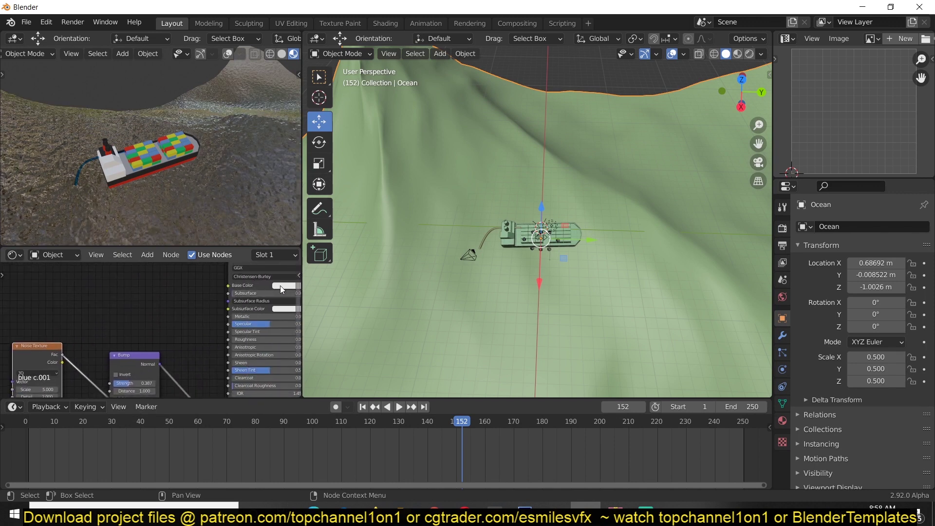
pyautogui.click(289, 286)
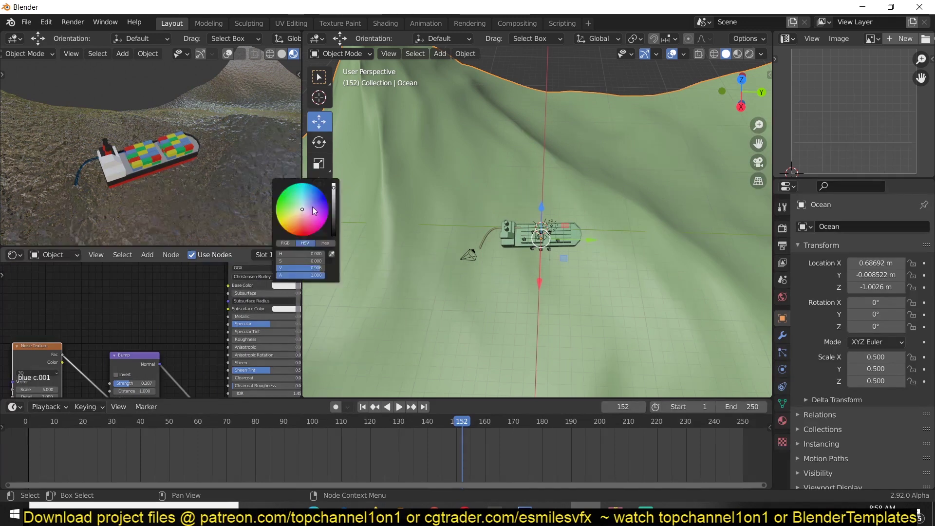
pyautogui.click(300, 194)
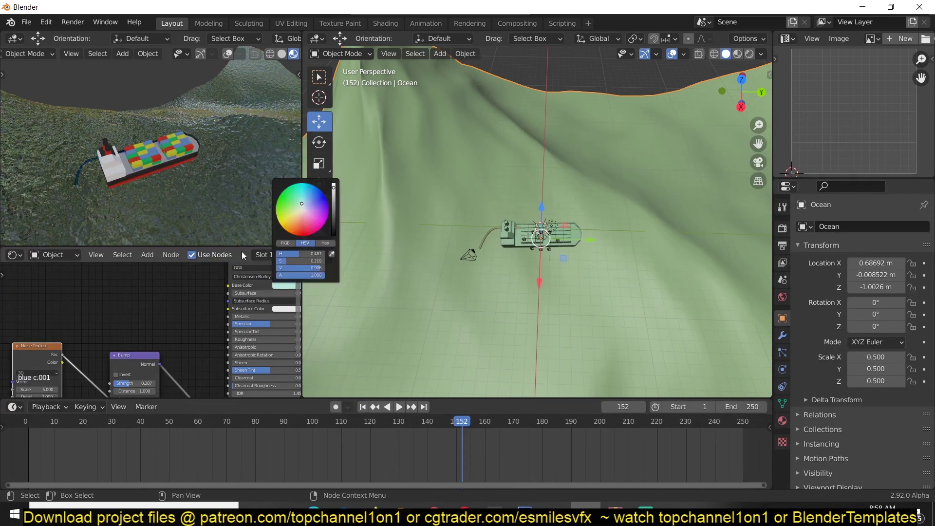
# - Add a Texture Coordinate and Mapping node setup to the Noise Texture's Vector input
pyautogui.moveTo(158, 327); pyautogui.dragTo(254, 287, button='middle')
pyautogui.scroll(3, 200, 315)
pyautogui.hotkey('ctrl', 't')
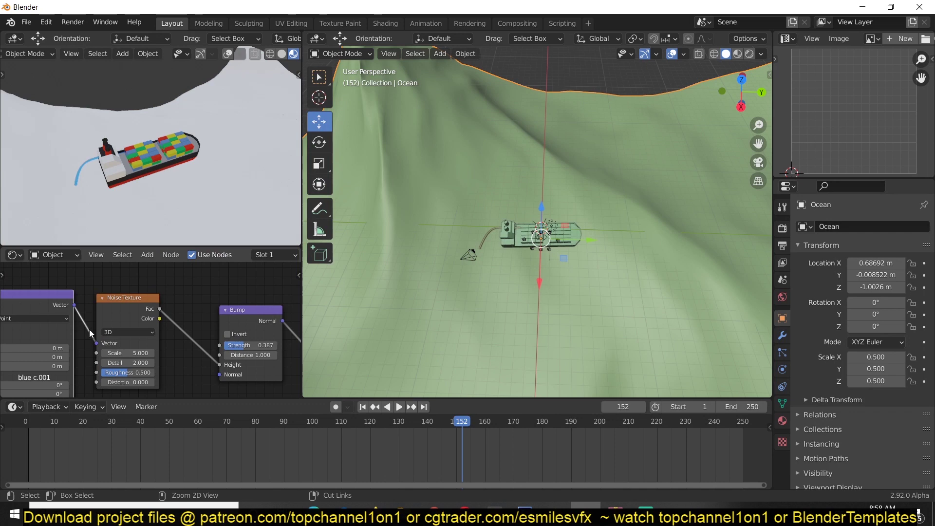
pyautogui.moveTo(90, 332); pyautogui.dragTo(235, 317, button='middle')
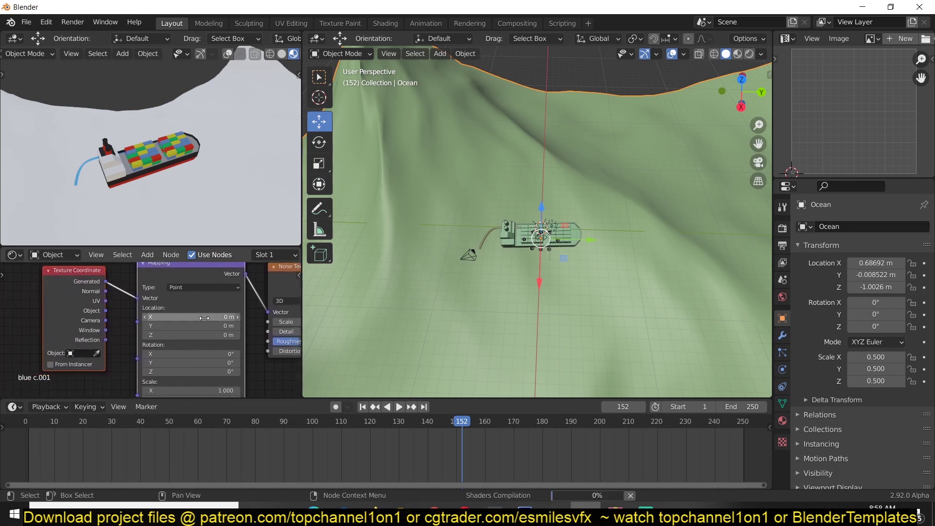
# - Try shifting the noise pattern along the Mapping node's X location and reset that location to 0 m
pyautogui.moveTo(235, 317); pyautogui.dragTo(184, 321)
pyautogui.hotkey('ctrl', 'z')
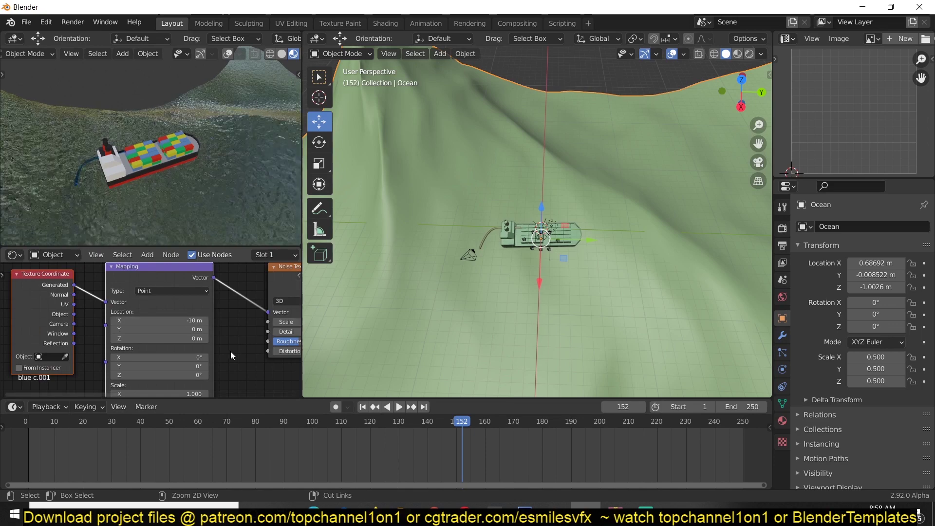
pyautogui.moveTo(234, 341); pyautogui.dragTo(243, 292, button='middle')
pyautogui.write('0')
pyautogui.press('Return')
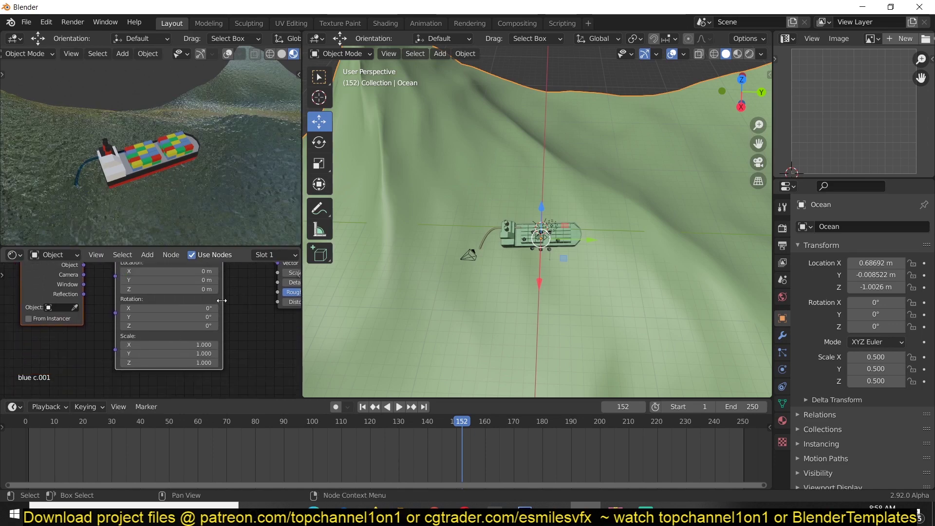
# - Set the Mapping node's Y scale to 0.200 and play the animation briefly to check the stretched ripples
pyautogui.moveTo(202, 349); pyautogui.dragTo(166, 354)
pyautogui.hotkey('ctrl', 'z')
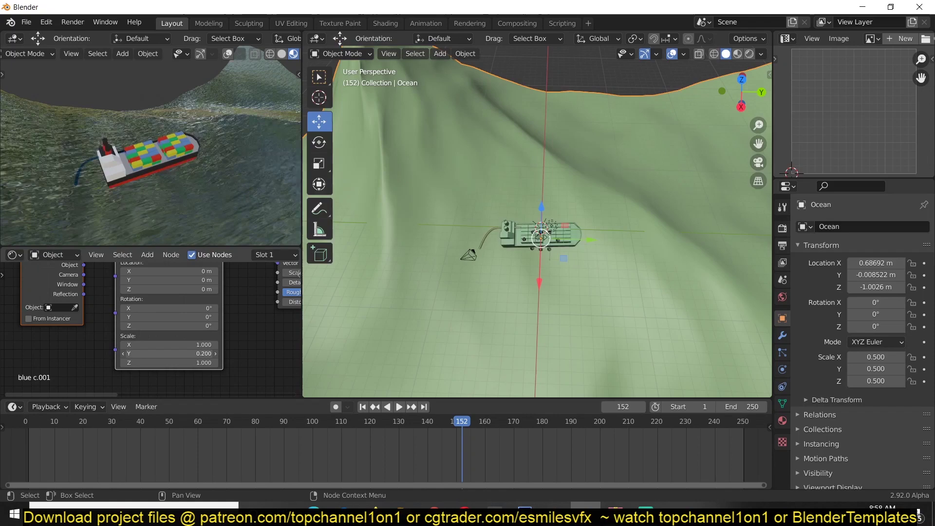
pyautogui.press('space')
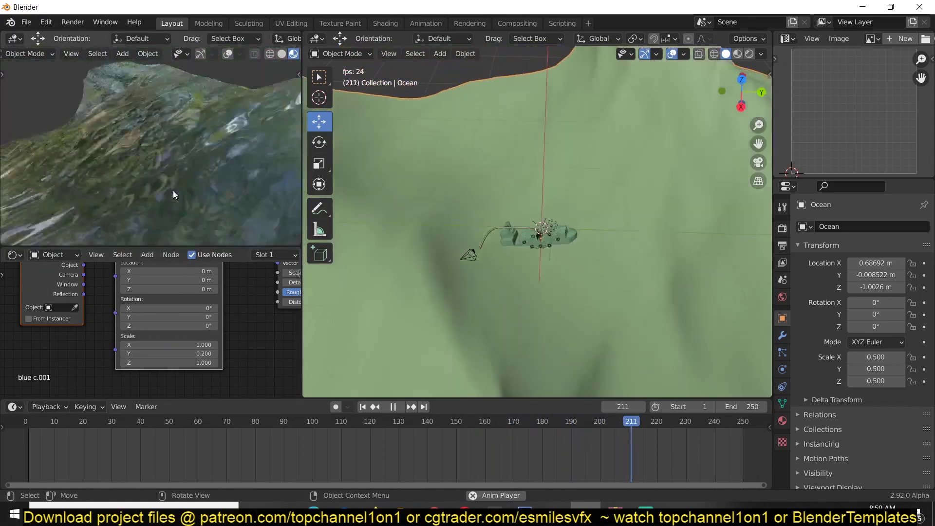
pyautogui.press('space')
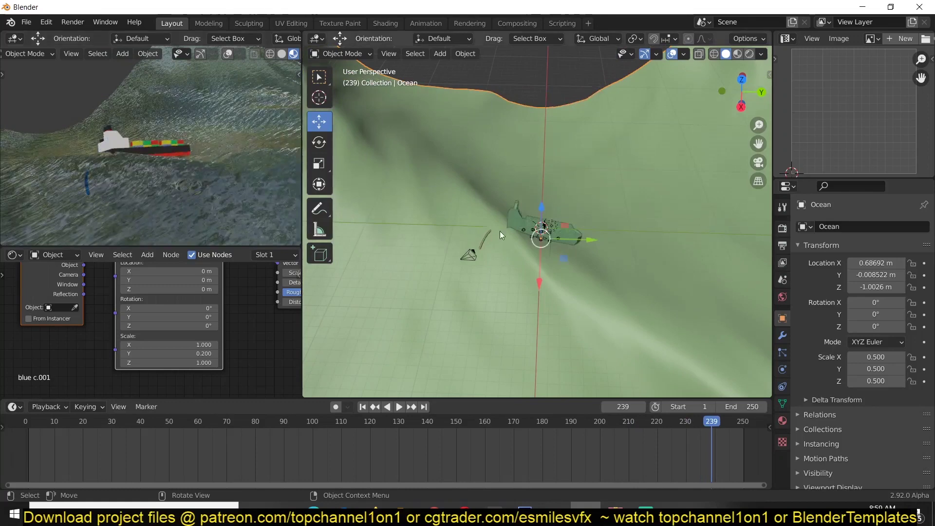
# - Inspect the Ocean modifier's settings with its Foam section expanded, and replay the animation to review the ship on the water
pyautogui.click(783, 336)
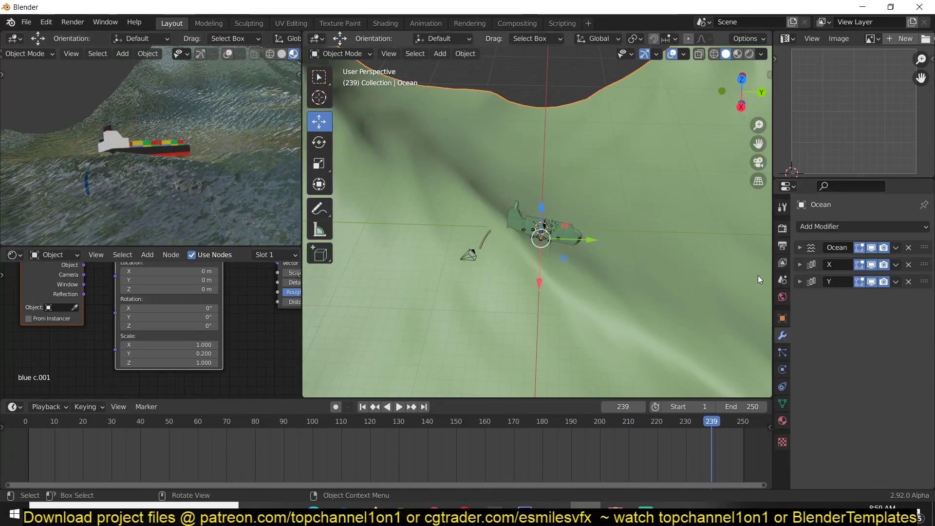
pyautogui.click(800, 248)
pyautogui.scroll(-1, 838, 360)
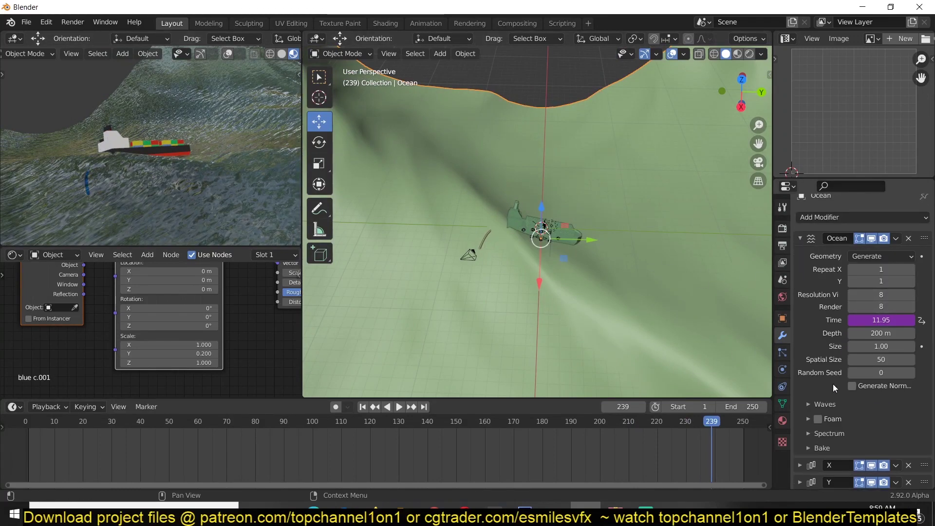
pyautogui.click(805, 421)
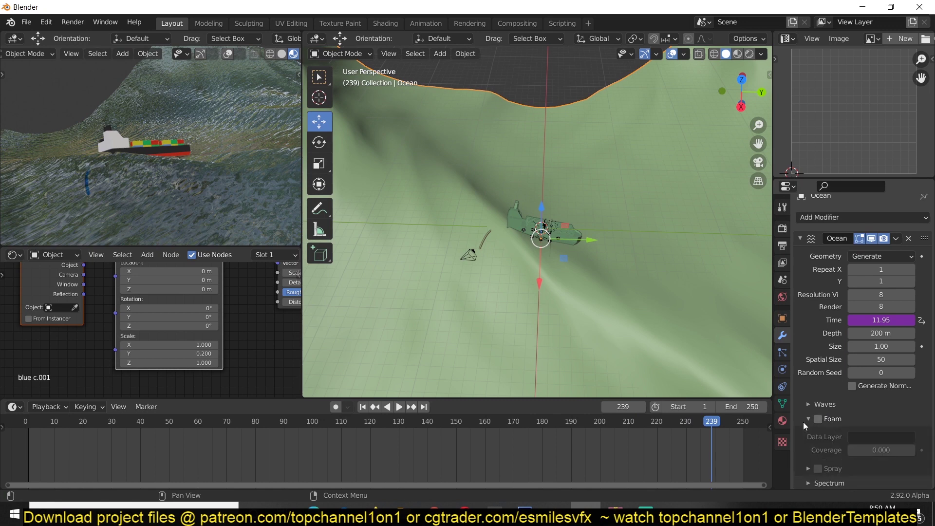
pyautogui.scroll(-3, 845, 431)
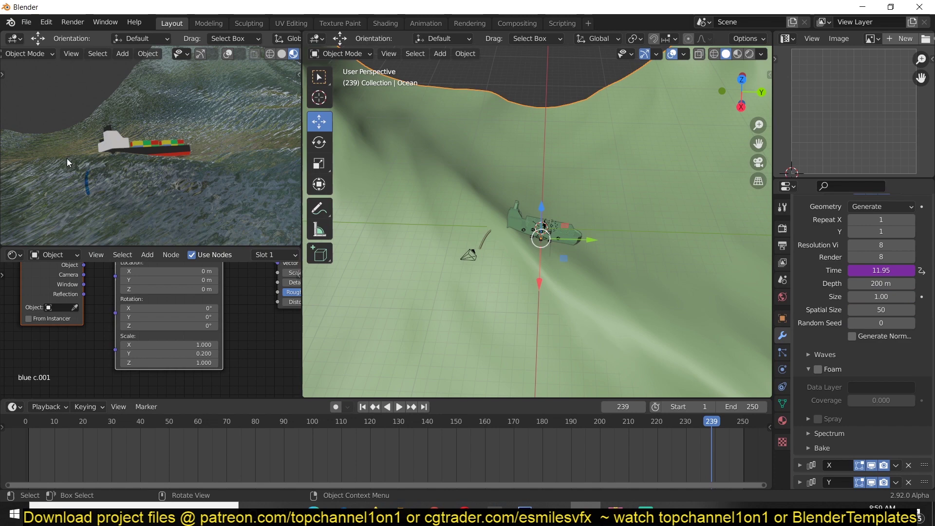
pyautogui.press('space')
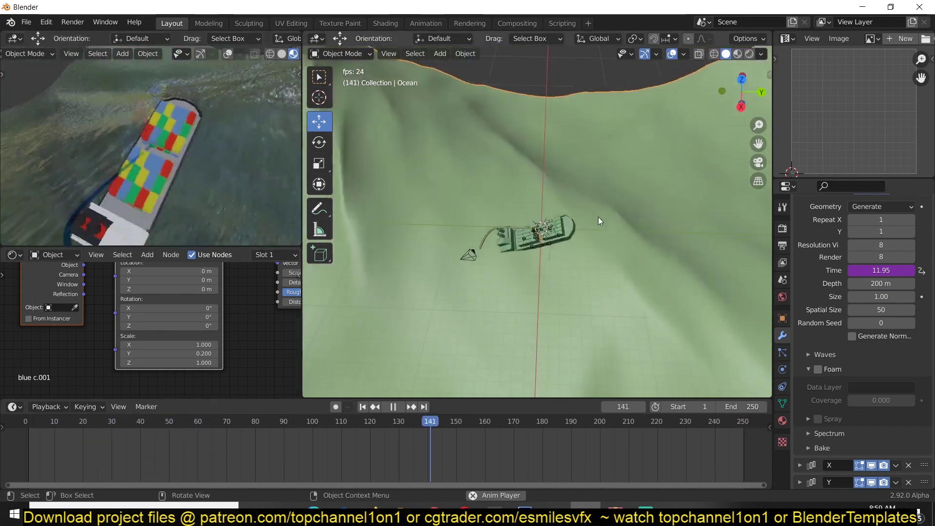
# - Pause and replay the ocean animation while examining the container ship's floating motion from several angles, then stop playback
pyautogui.press('space')
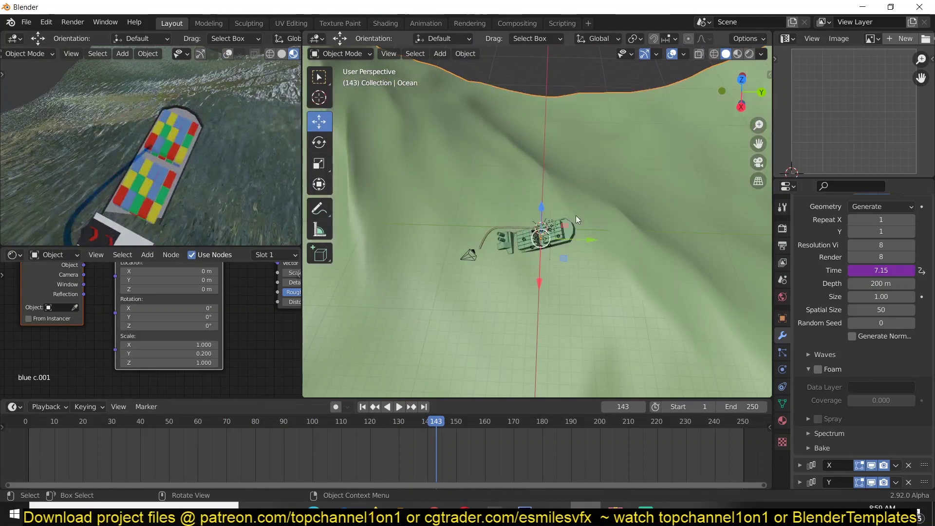
pyautogui.moveTo(576, 216)
pyautogui.mouseDown(button='middle')
pyautogui.moveTo(501, 195)
pyautogui.moveTo(571, 212)
pyautogui.mouseUp(button='middle')
pyautogui.press('space')
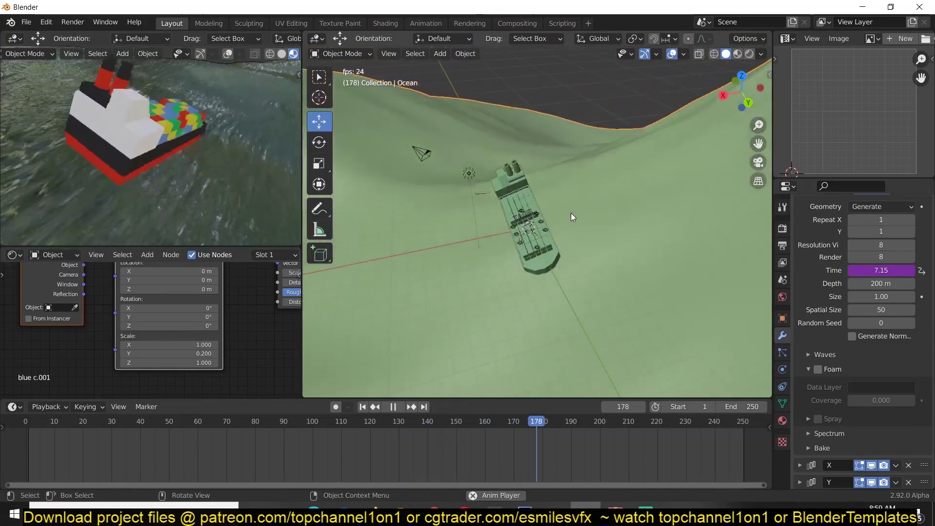
pyautogui.press('space')
pyautogui.moveTo(571, 212); pyautogui.dragTo(612, 198, button='middle')
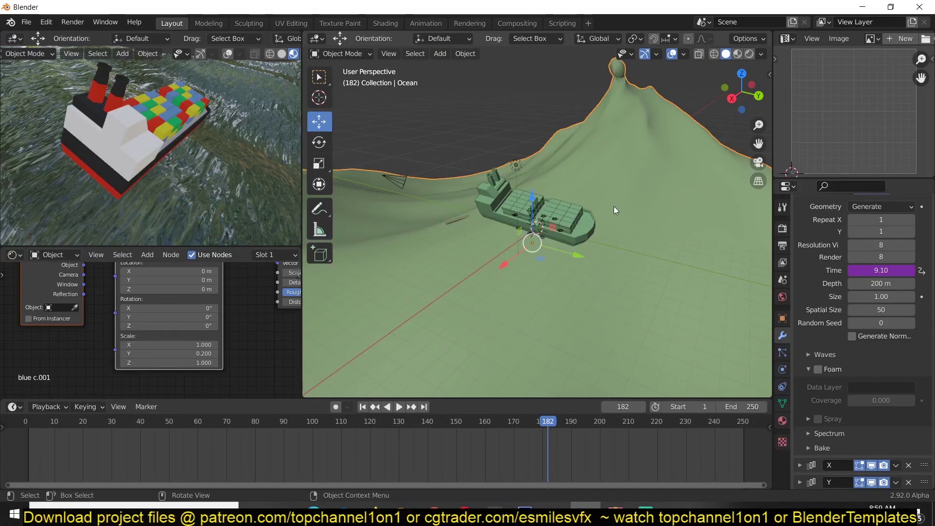
# - Switch to the Boat-Rig Pro product page in Chrome and review it from the top through the import and installation instructions
pyautogui.moveTo(435, 516)
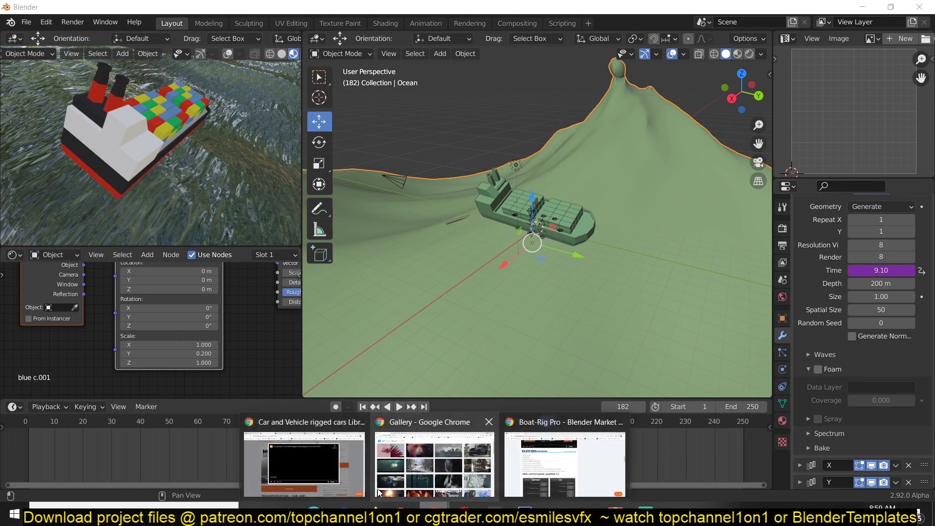
pyautogui.click(565, 464)
pyautogui.scroll(15, 293, 256)
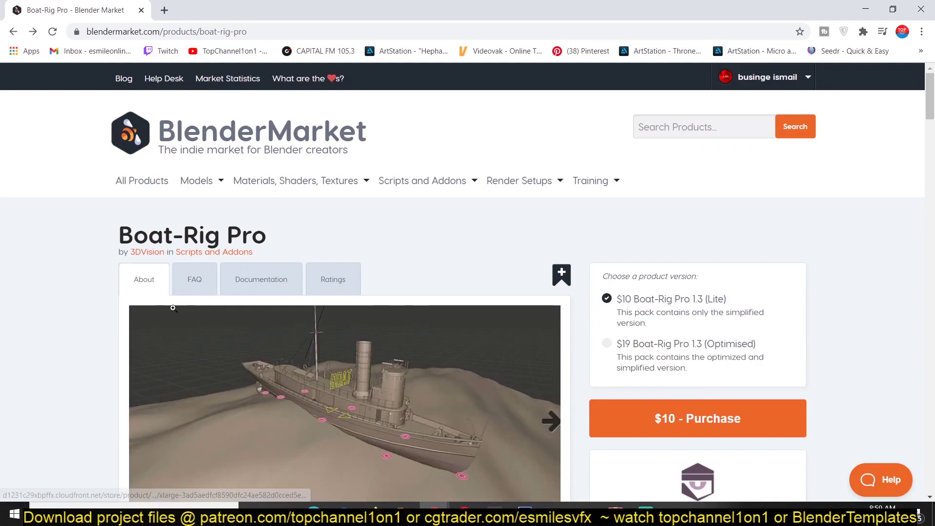
pyautogui.scroll(-12, 128, 250)
pyautogui.scroll(-20, 122, 281)
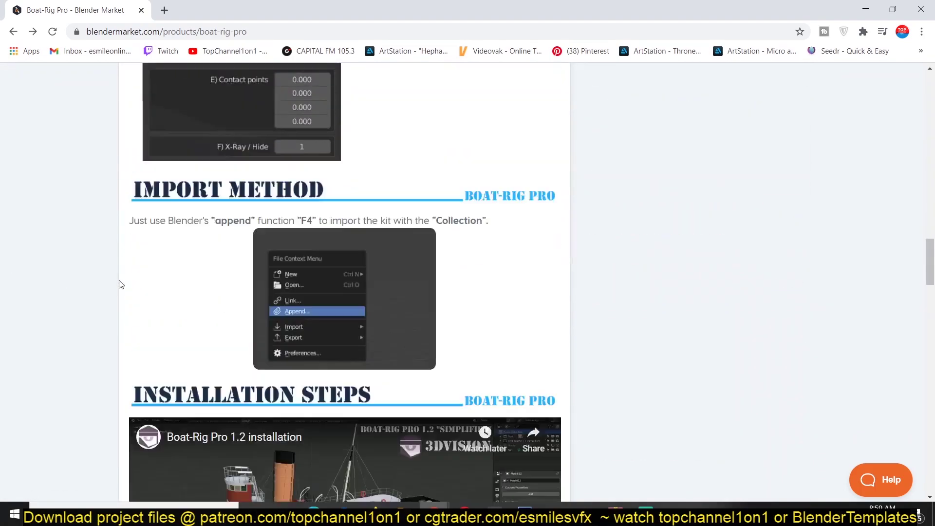
pyautogui.scroll(-15, 122, 285)
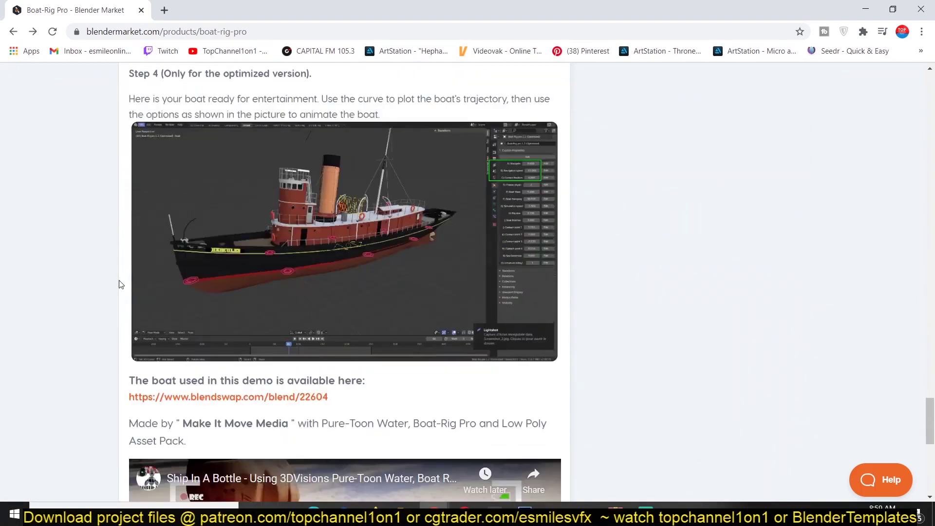